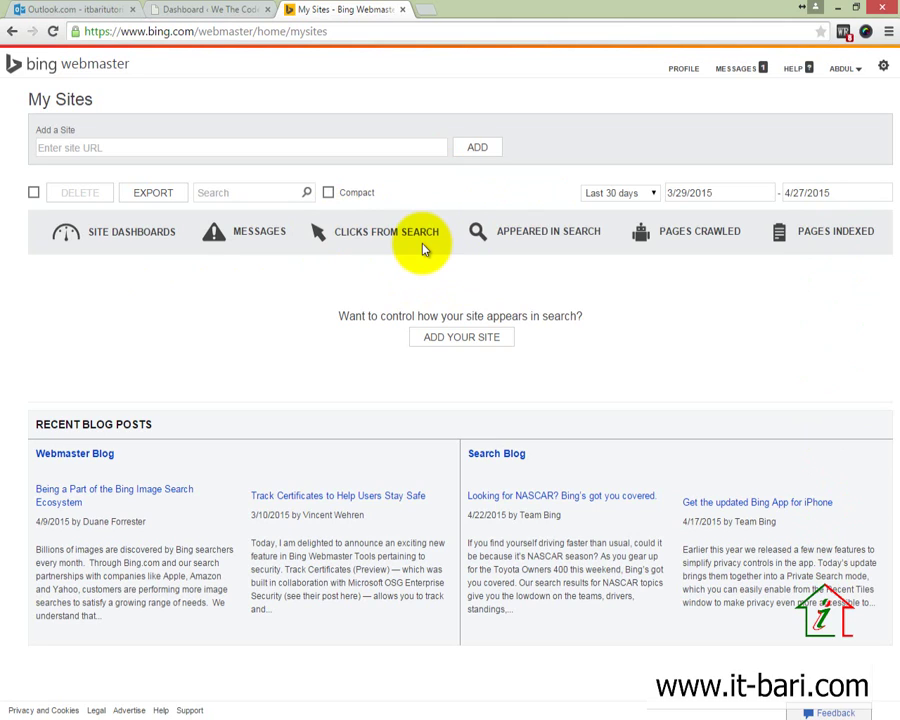
pyautogui.click(347, 147)
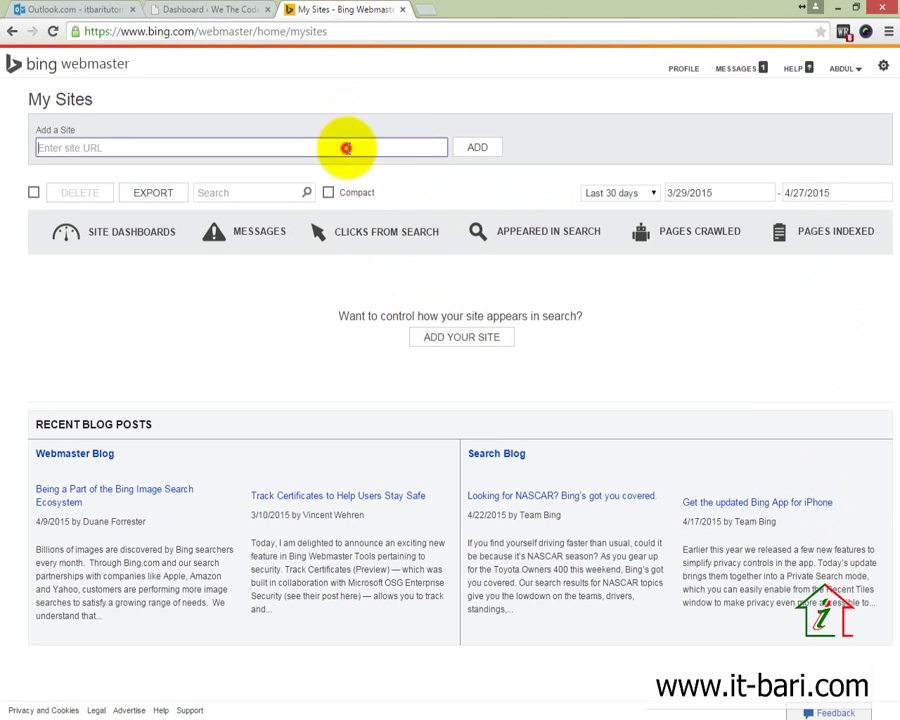
pyautogui.write('http')
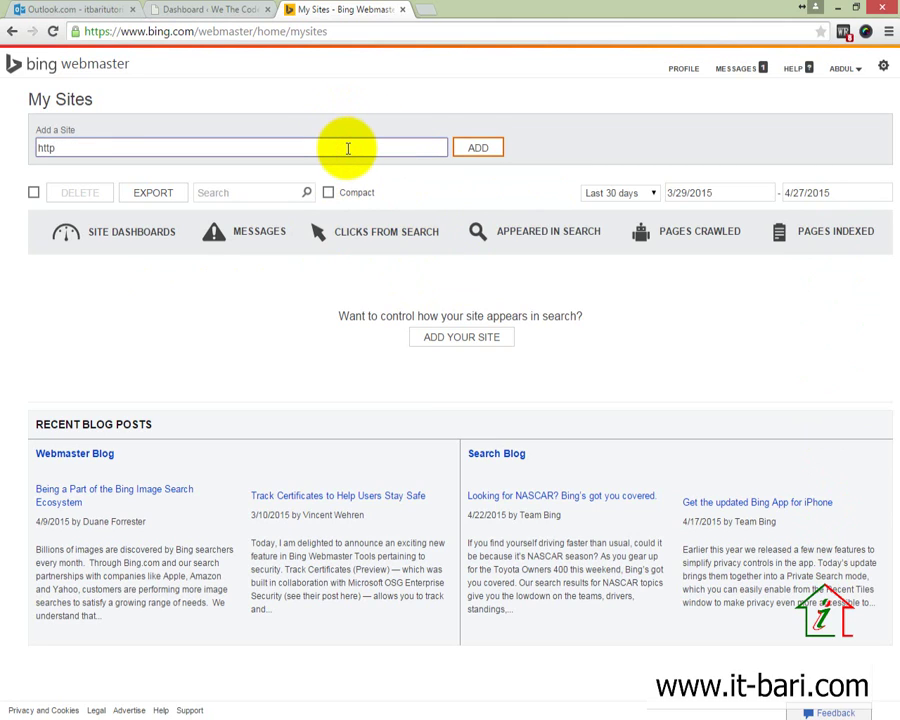
pyautogui.write('://wethec')
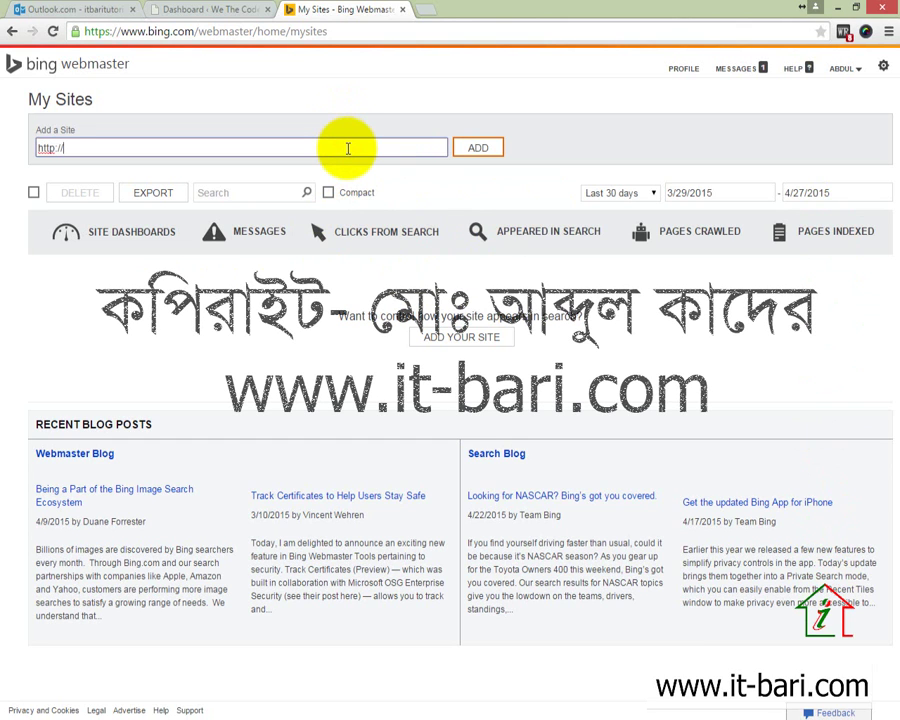
pyautogui.write('oder.com')
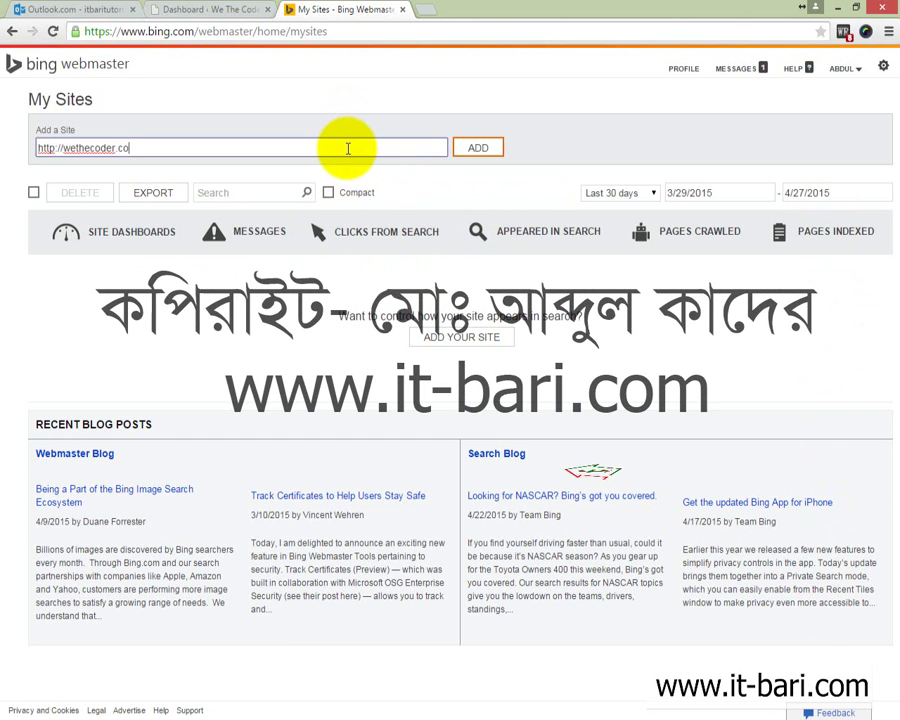
pyautogui.click(484, 149)
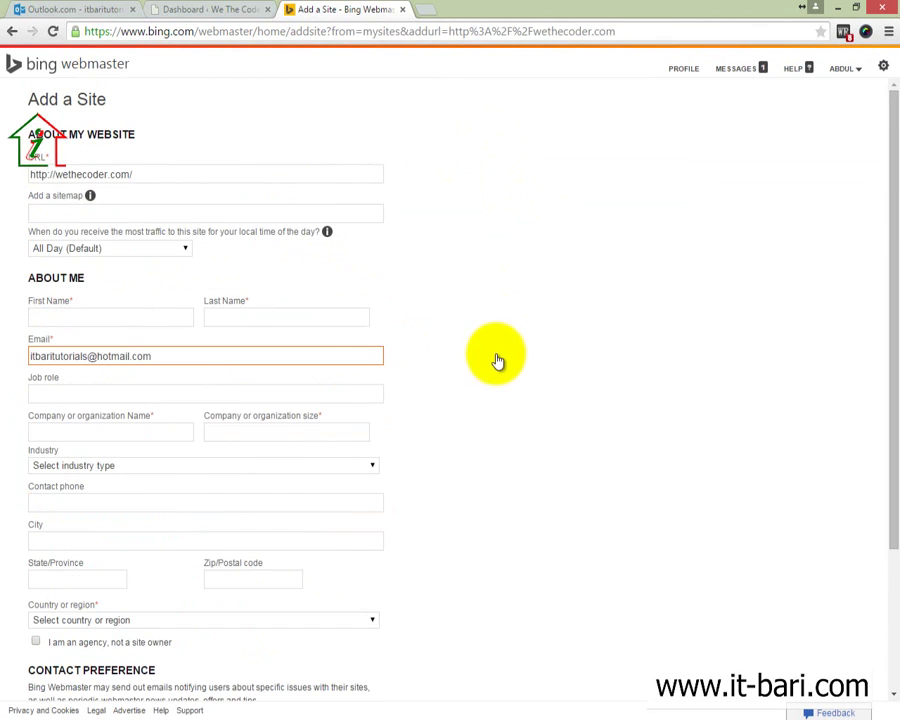
pyautogui.scroll(-2, 497, 361)
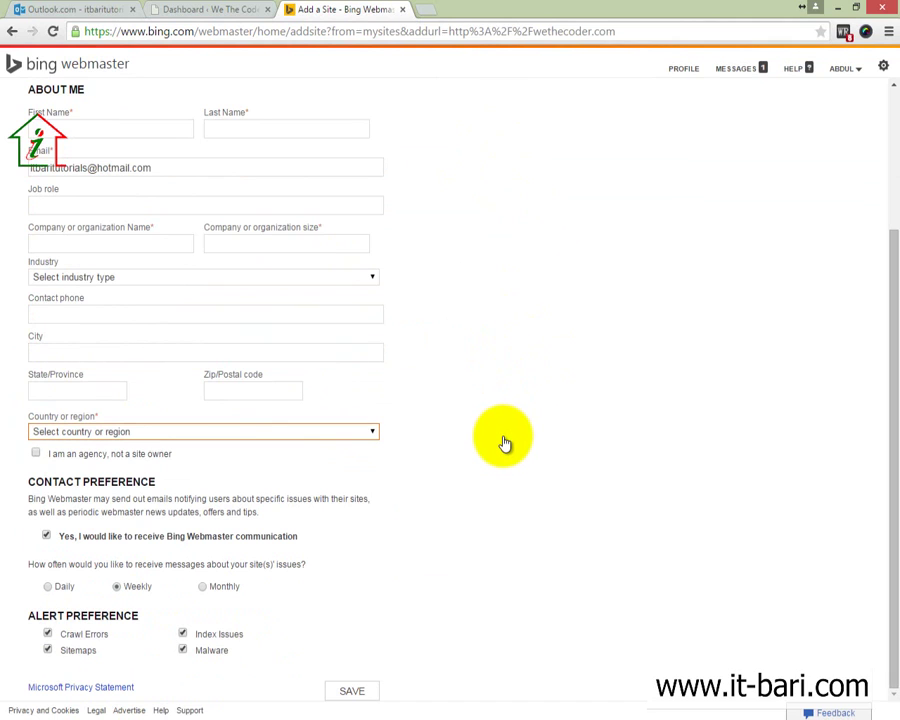
pyautogui.scroll(2, 505, 443)
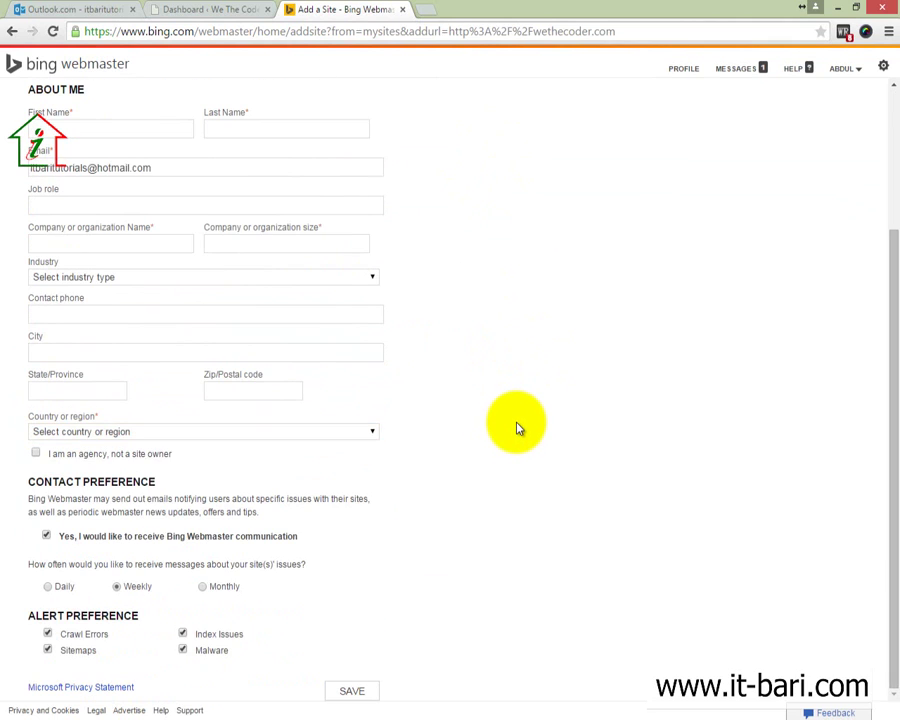
pyautogui.scroll(2, 516, 426)
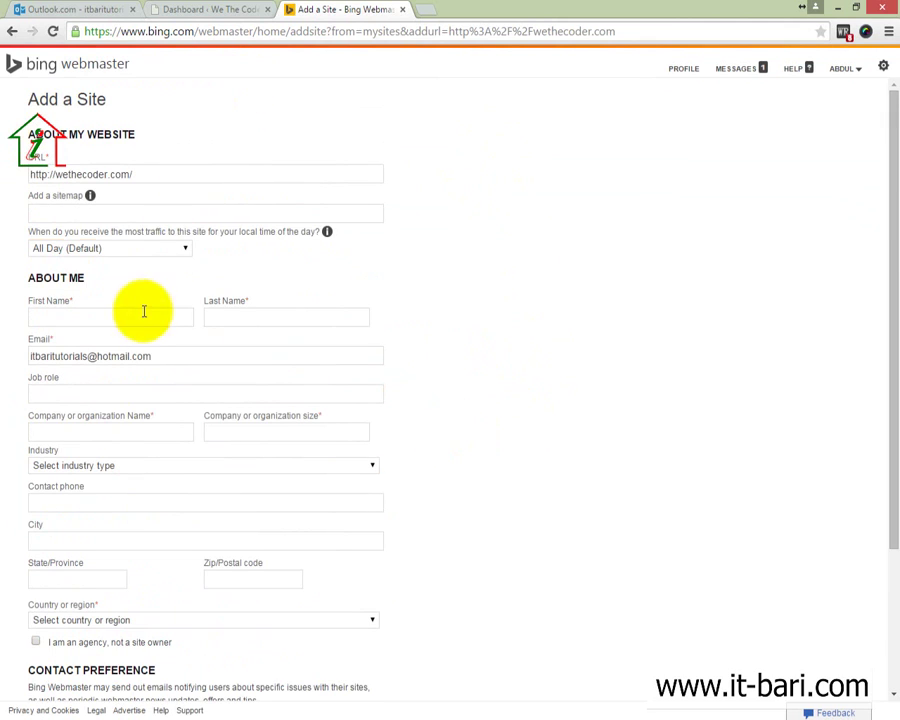
pyautogui.scroll(-2, 300, 420)
pyautogui.scroll(2, 236, 424)
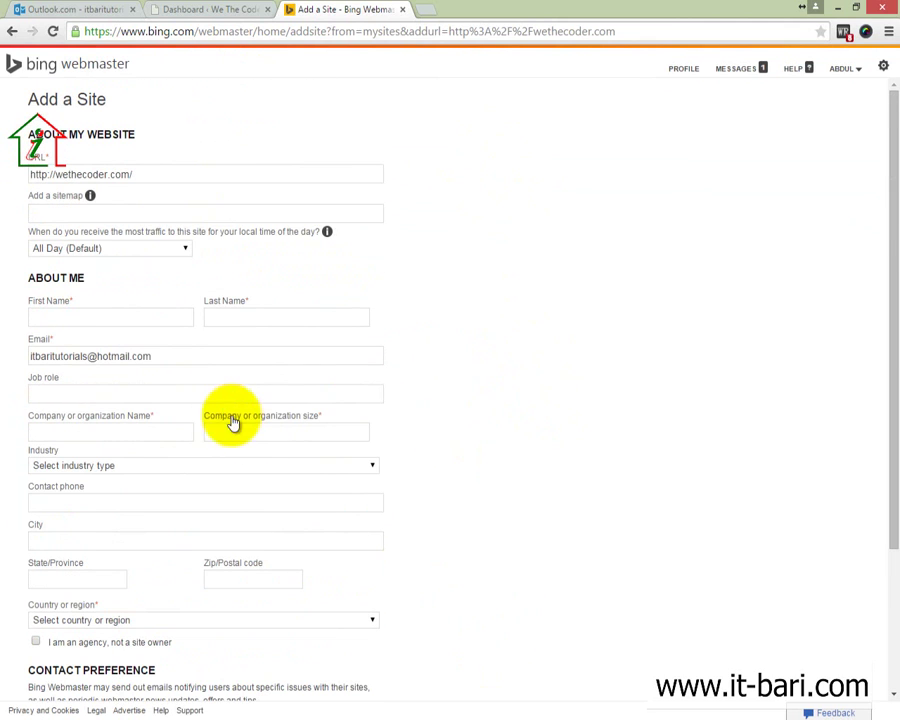
pyautogui.click(201, 210)
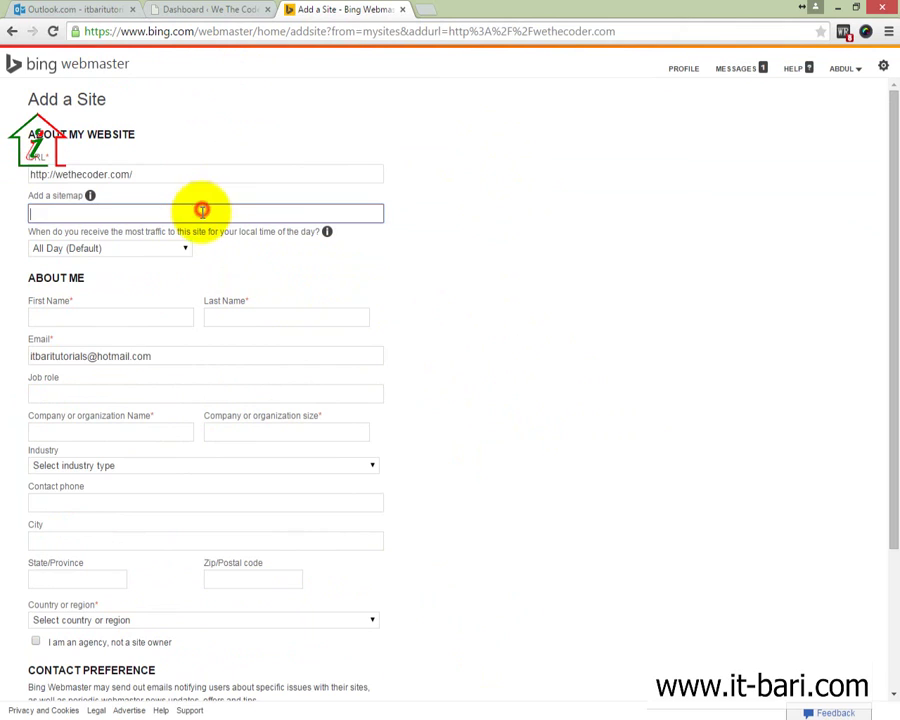
pyautogui.press('Tab')
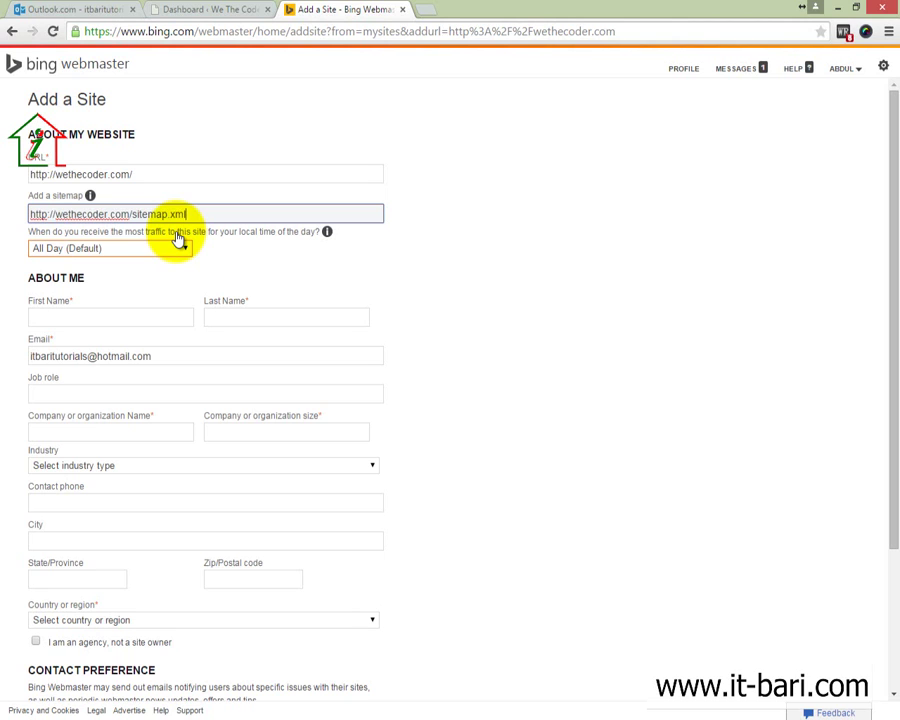
# - Copy the sitemap address from the form and load it in a new browser tab
pyautogui.hotkey('ctrl', 'a')
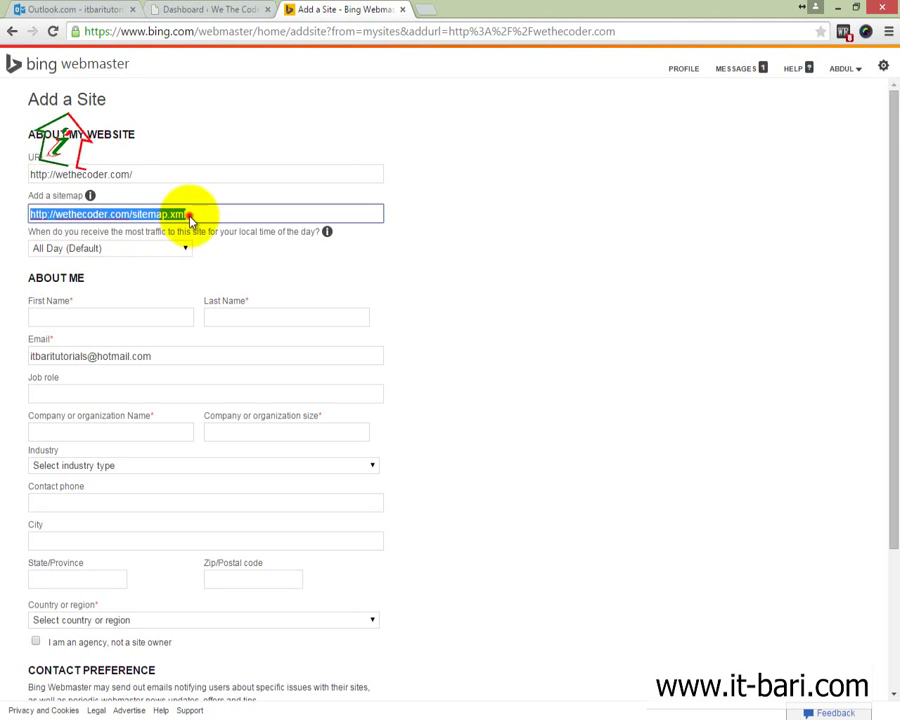
pyautogui.hotkey('ctrl', 'c')
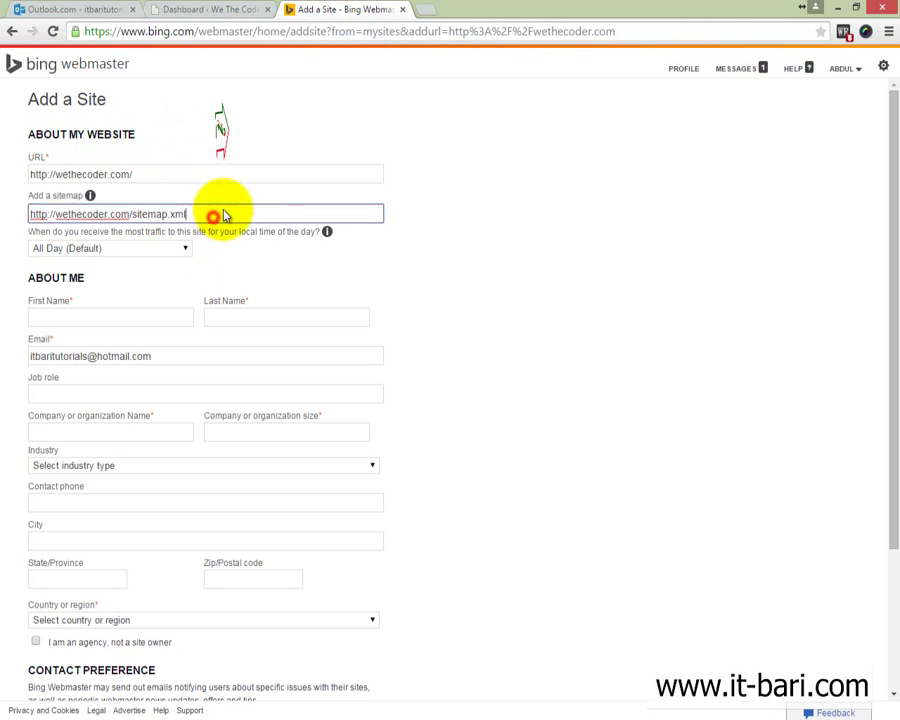
pyautogui.click(427, 10)
pyautogui.hotkey('ctrl', 'v')
pyautogui.press('Return')
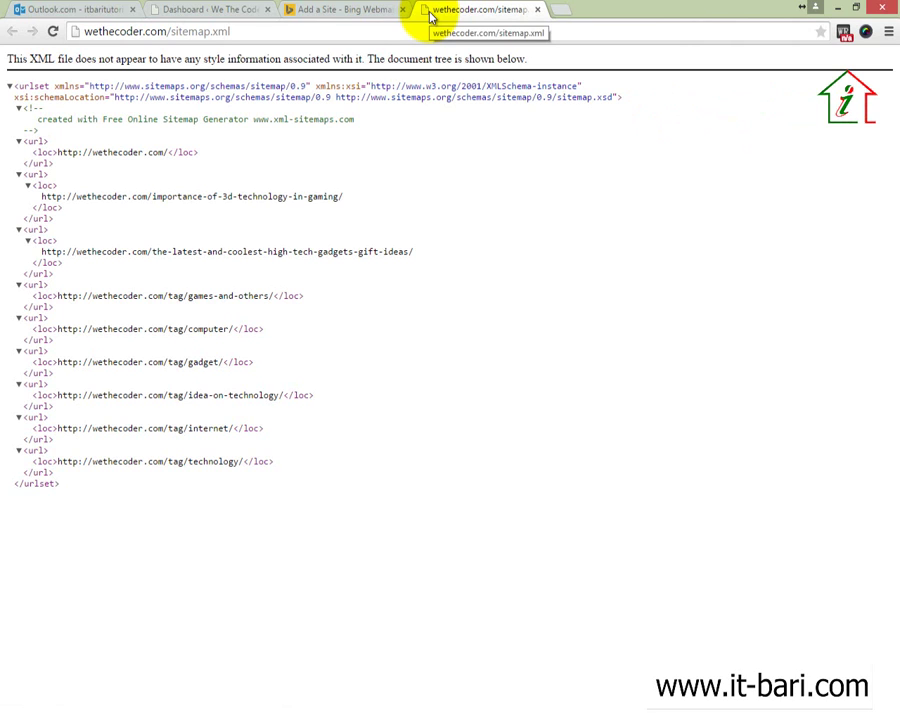
# - Compare the sitemap address in the Add a Site form with the address and contents of the opened sitemap file
pyautogui.click(327, 14)
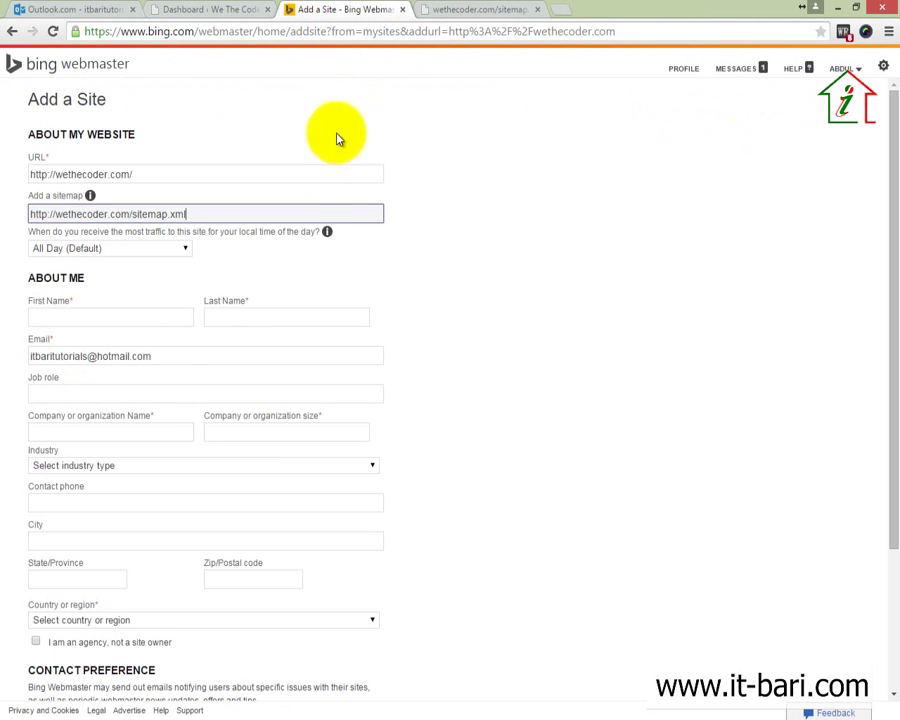
pyautogui.moveTo(205, 214); pyautogui.dragTo(21, 222)
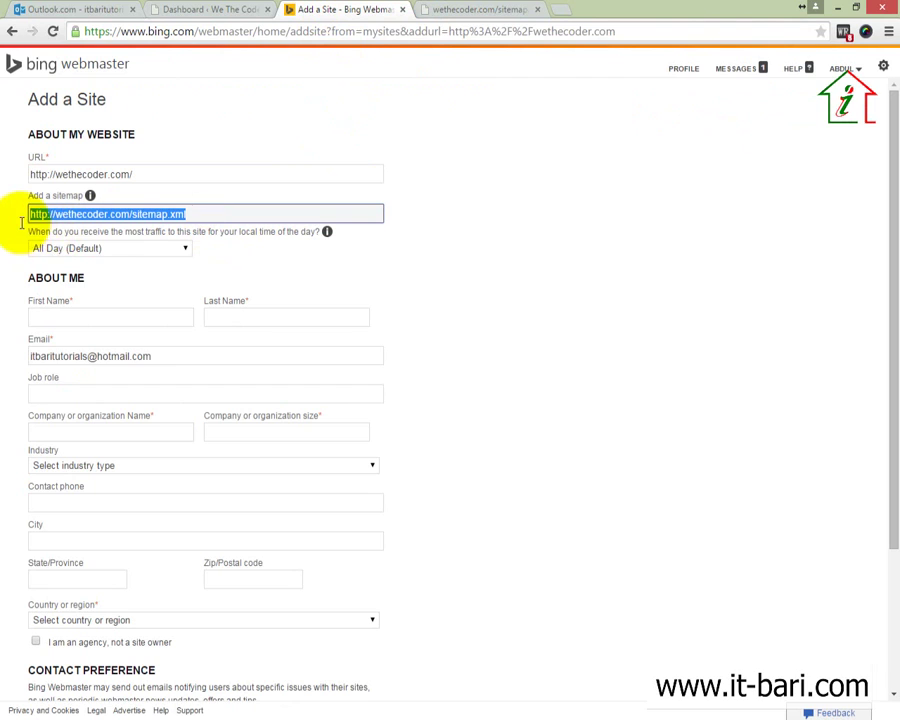
pyautogui.press('Tab')
pyautogui.moveTo(205, 214); pyautogui.dragTo(130, 214)
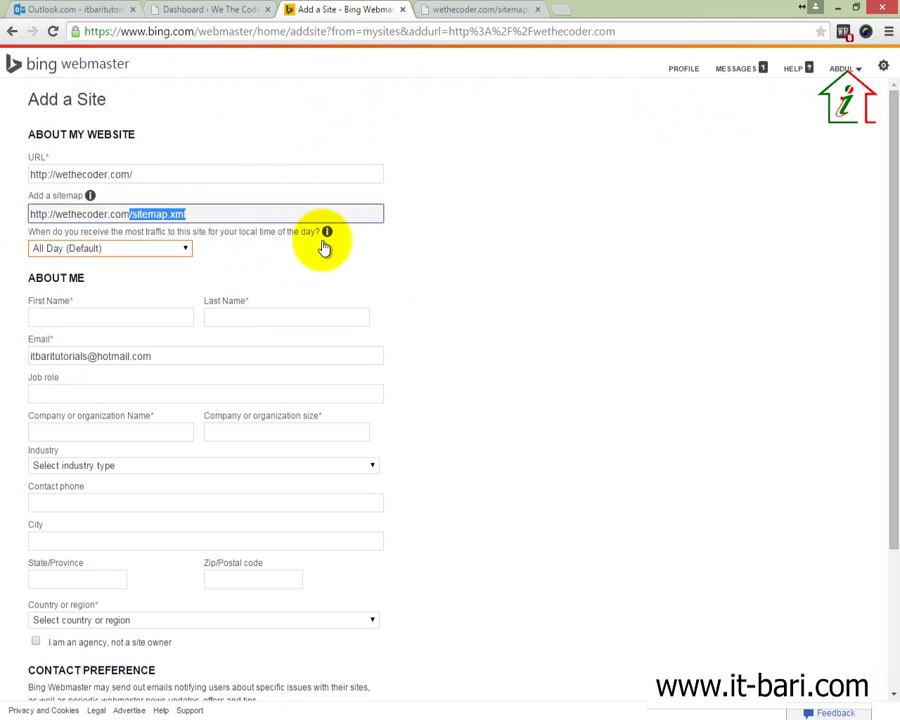
pyautogui.click(348, 243)
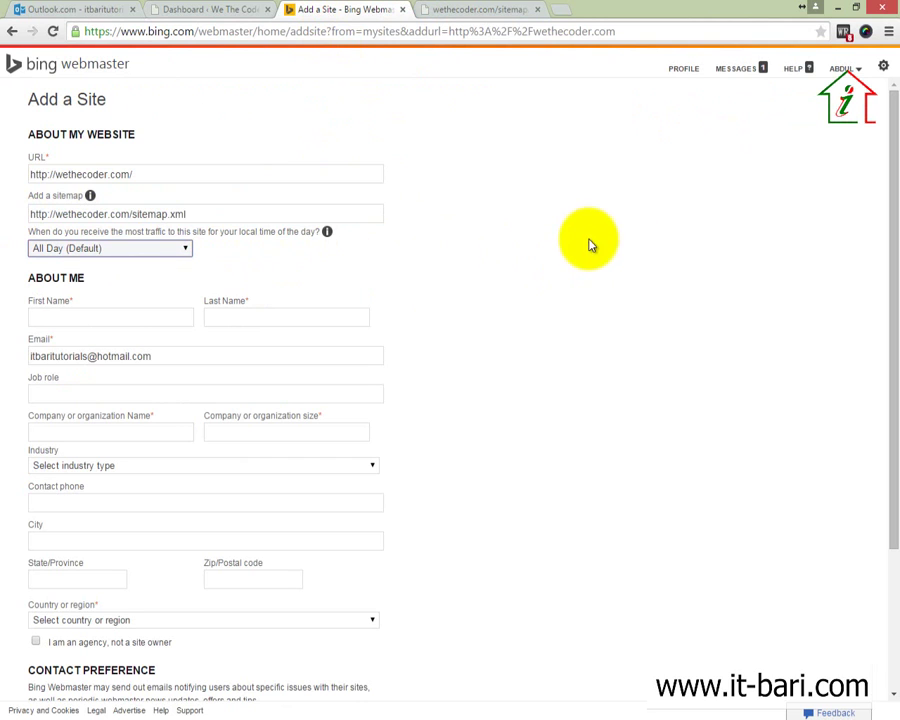
pyautogui.click(460, 12)
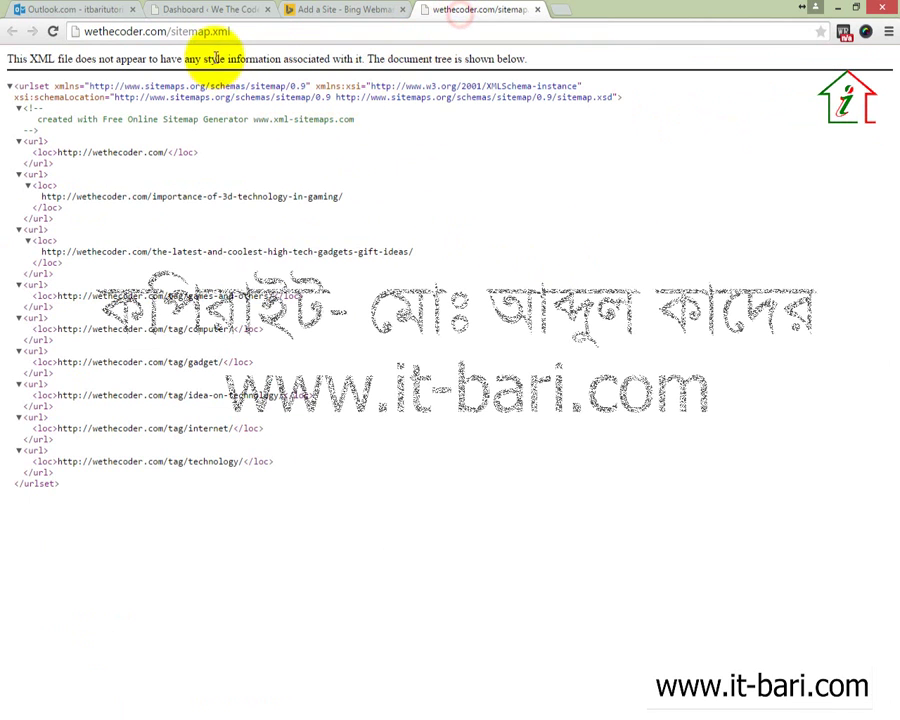
pyautogui.moveTo(232, 32); pyautogui.dragTo(74, 36)
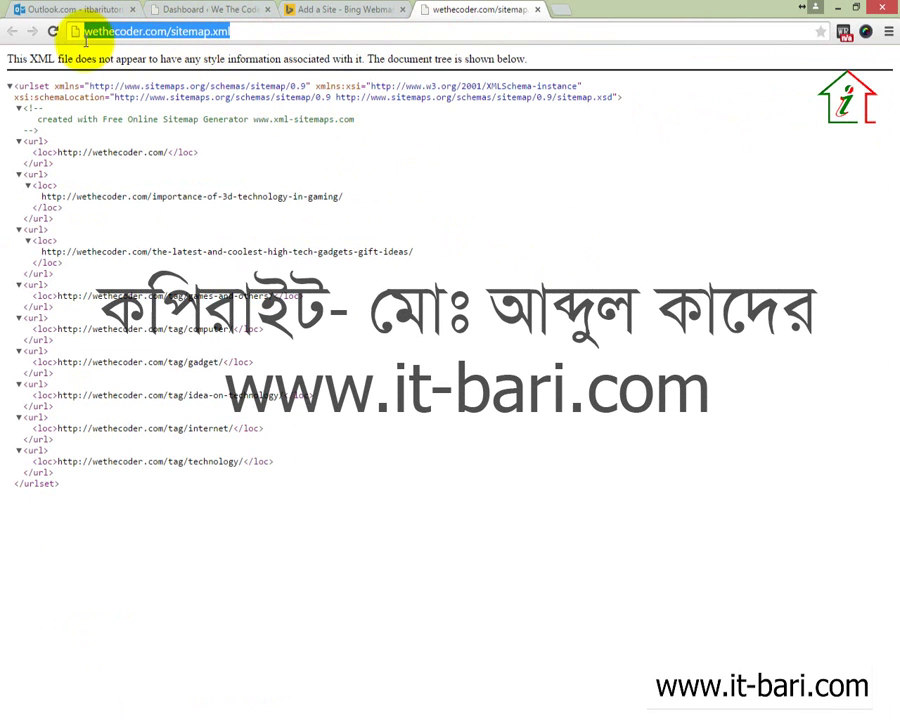
pyautogui.click(222, 34)
pyautogui.moveTo(171, 32); pyautogui.dragTo(232, 31)
pyautogui.click(327, 12)
pyautogui.hotkey('ctrl', 'Tab')
pyautogui.moveTo(158, 144); pyautogui.dragTo(363, 125)
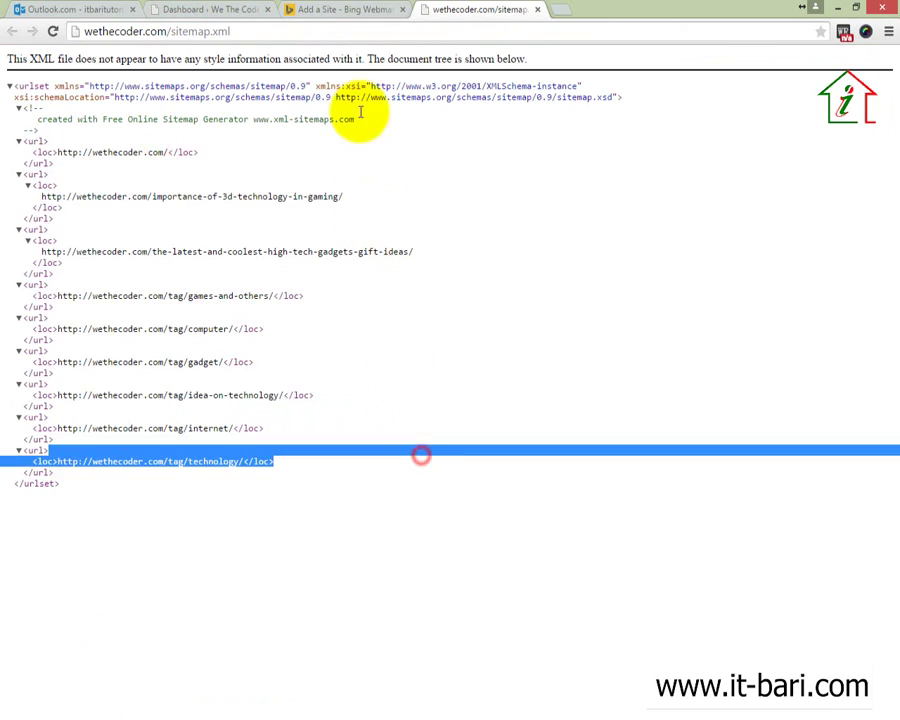
pyautogui.click(316, 12)
pyautogui.click(159, 210)
pyautogui.moveTo(225, 209); pyautogui.dragTo(48, 213)
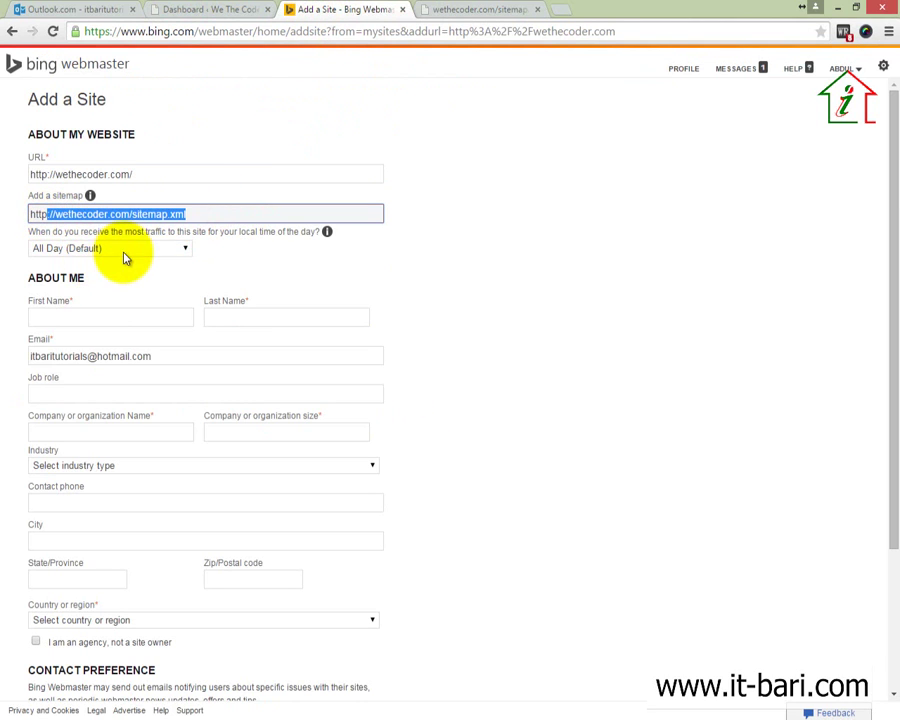
# - Fill in the site owner's first name and last name in the About Me section
pyautogui.scroll(-1, 190, 272)
pyautogui.click(115, 242)
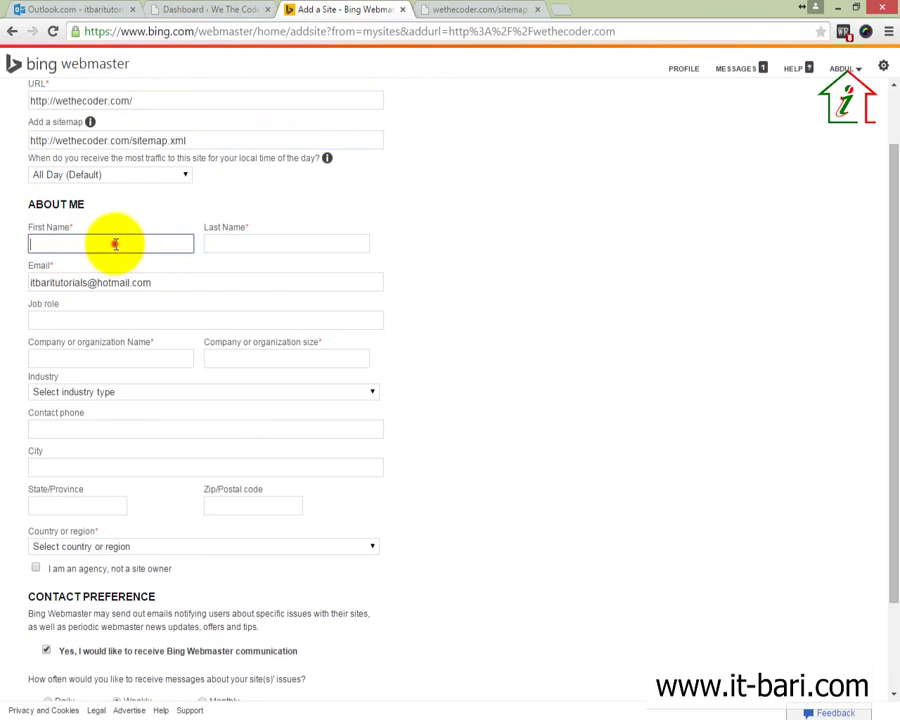
pyautogui.click(295, 241)
pyautogui.click(84, 246)
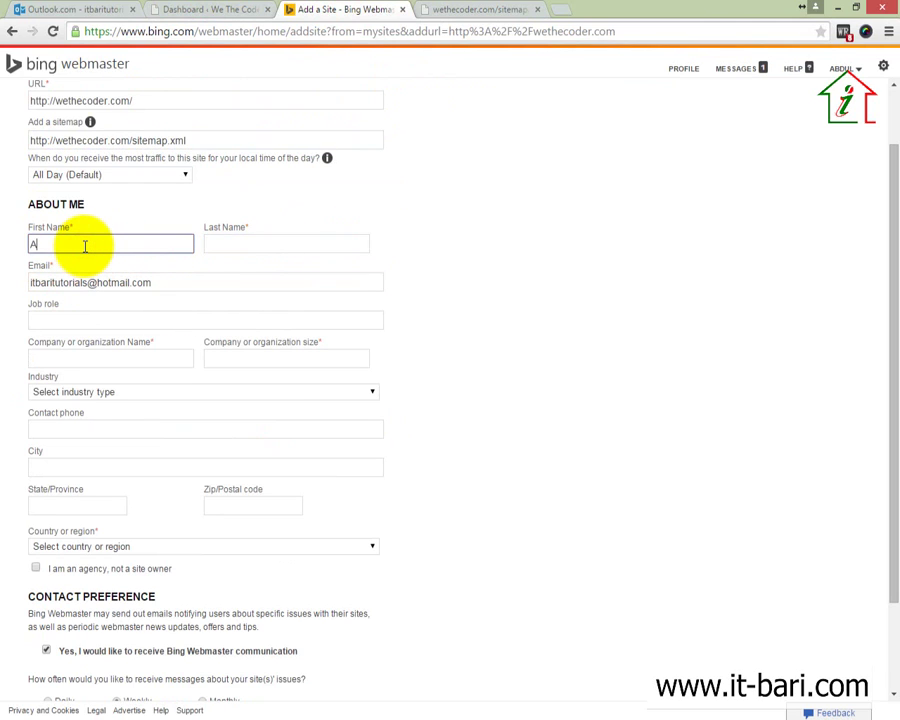
pyautogui.press('Tab')
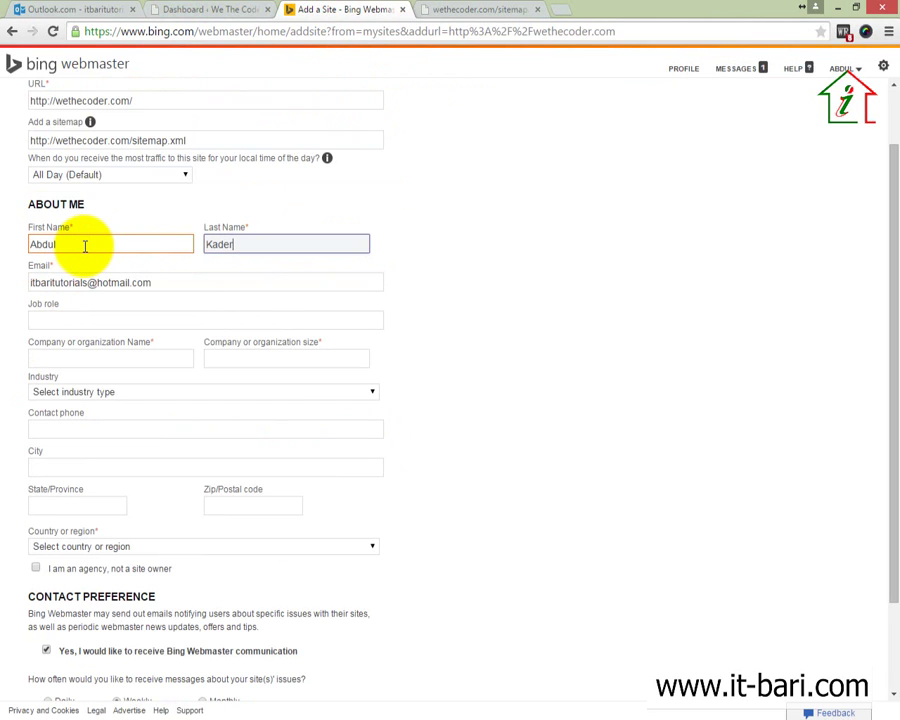
# - Enter IT Bari as the company or organization name and Little as its size
pyautogui.scroll(-2, 144, 400)
pyautogui.scroll(3, 244, 474)
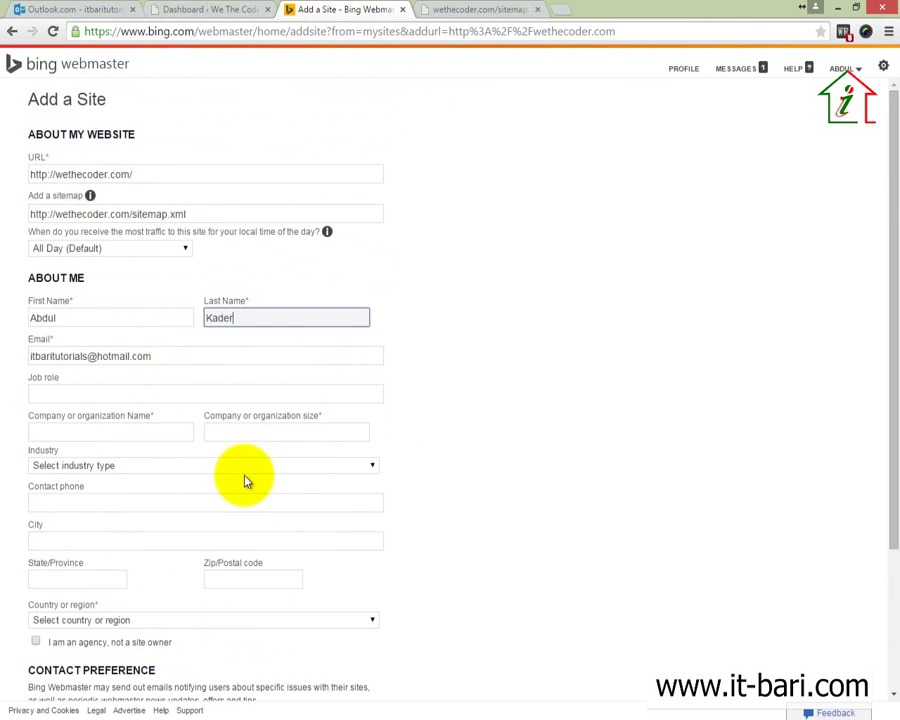
pyautogui.scroll(-3, 268, 530)
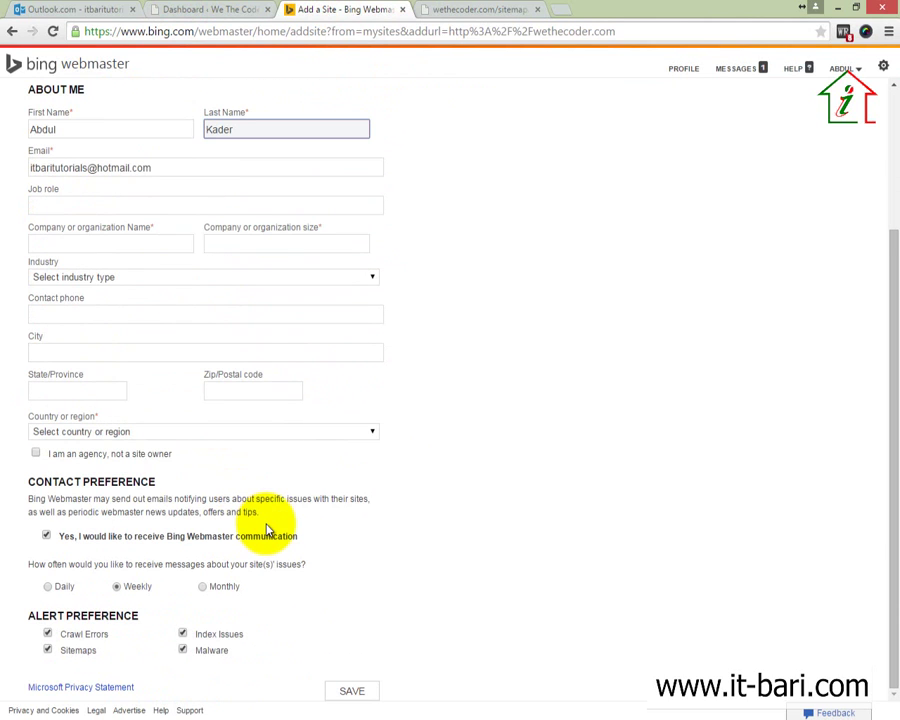
pyautogui.scroll(2, 200, 520)
pyautogui.click(213, 506)
pyautogui.click(110, 393)
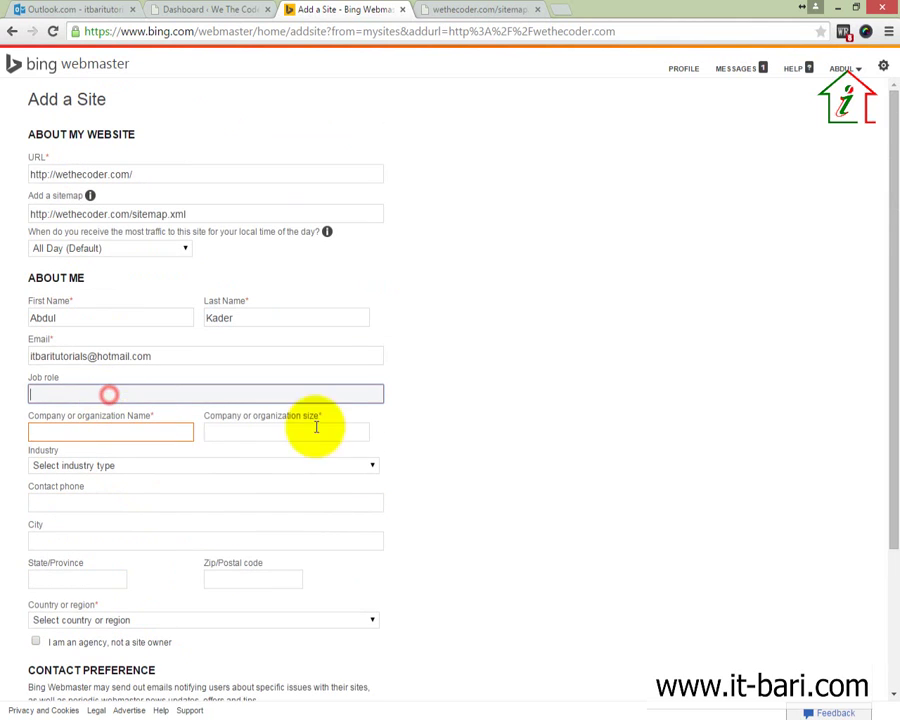
pyautogui.scroll(-2, 491, 423)
pyautogui.click(118, 283)
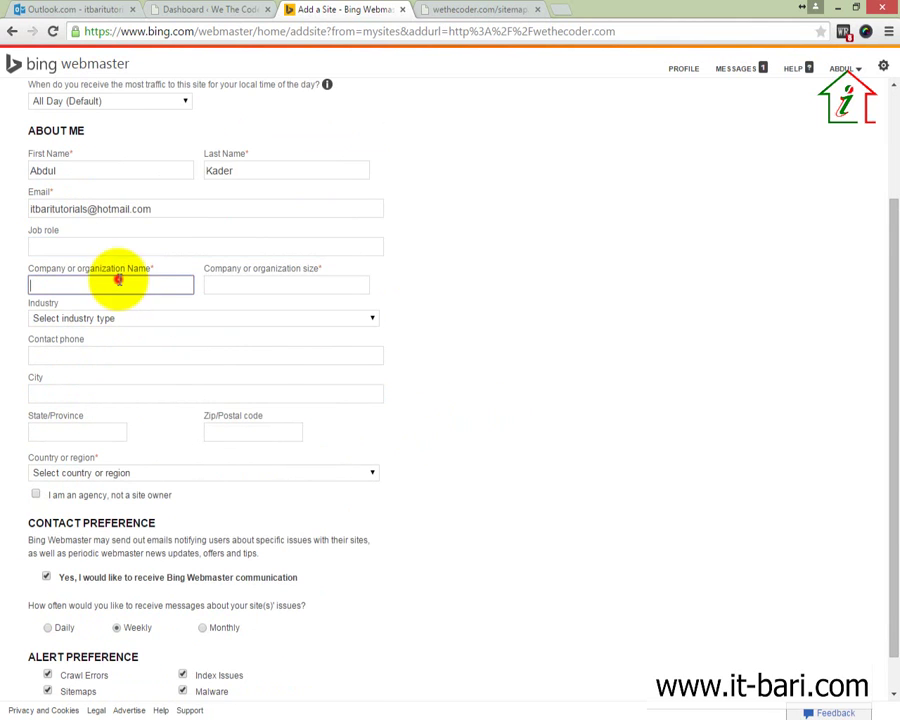
pyautogui.write('IT')
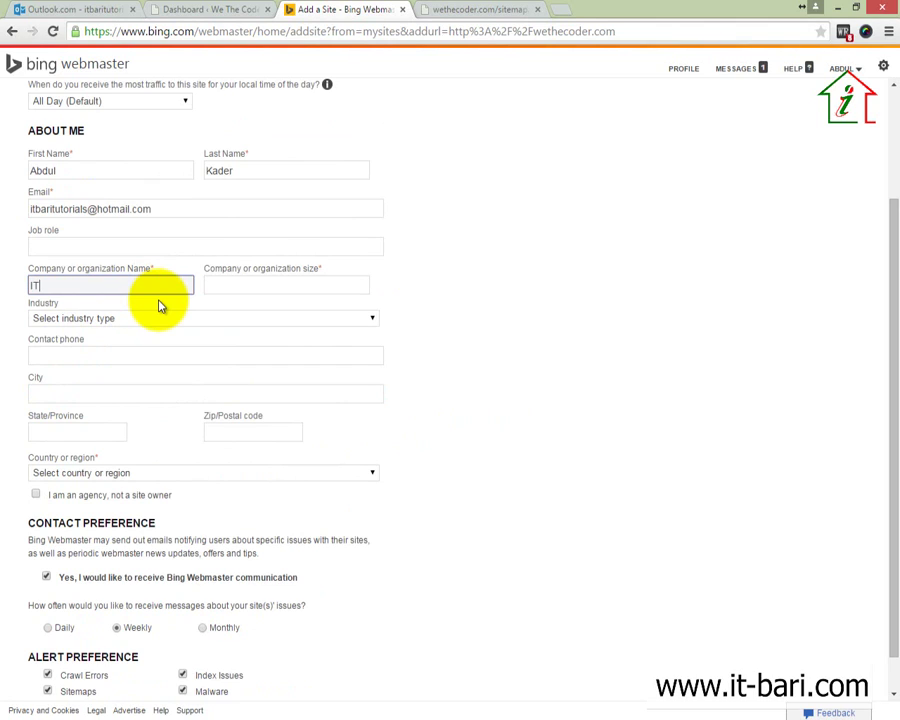
pyautogui.write(' Bar')
pyautogui.write('i')
pyautogui.press('Tab')
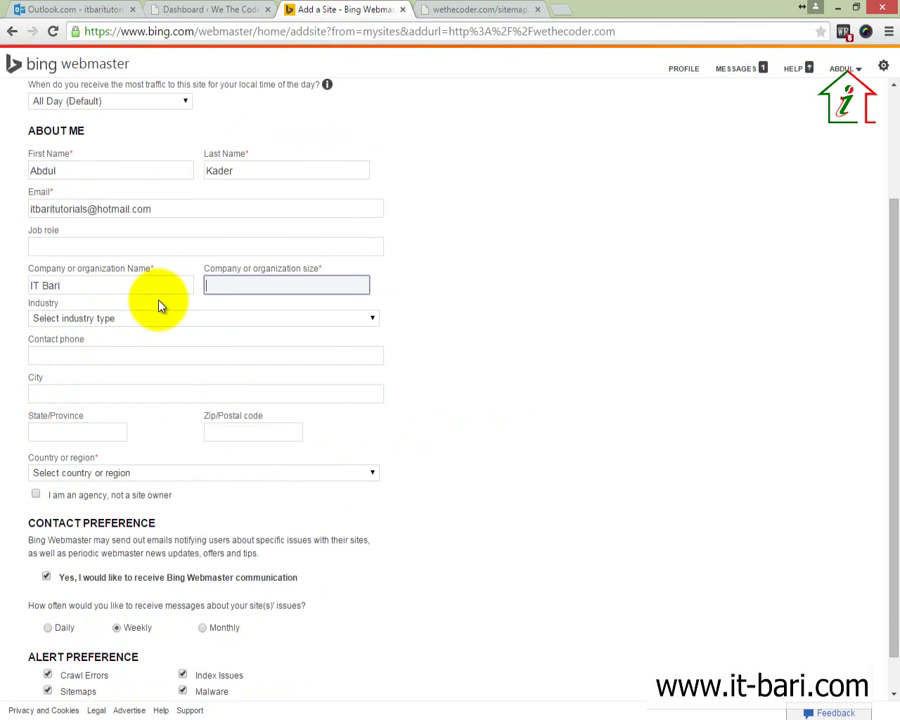
pyautogui.write('Little')
pyautogui.press('Tab')
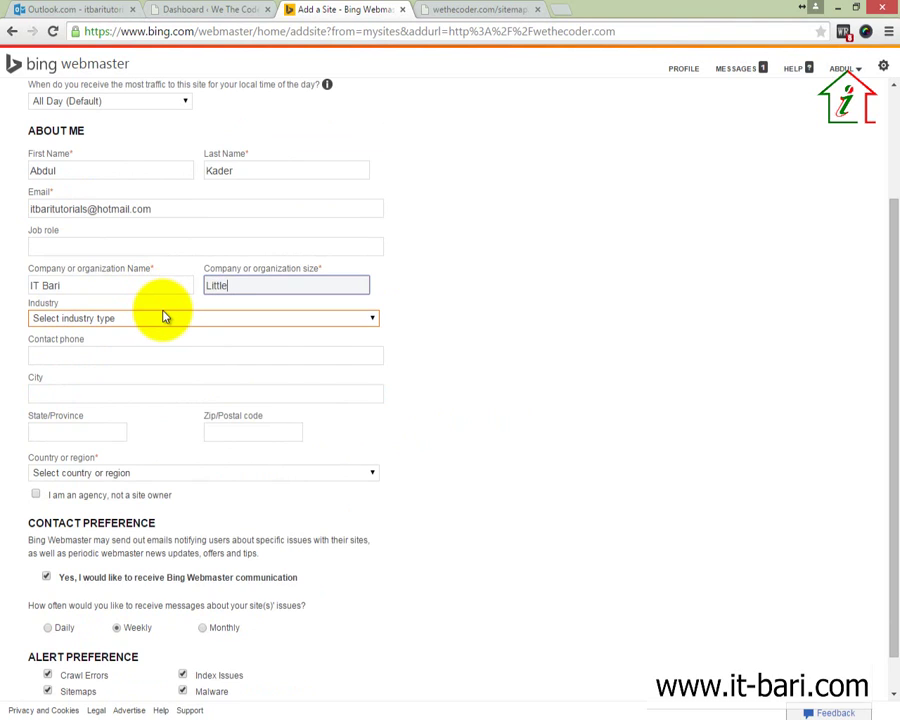
# - Set Bangladesh as the country or region in the Add a Site form
pyautogui.click(168, 318)
pyautogui.scroll(-1, 174, 380)
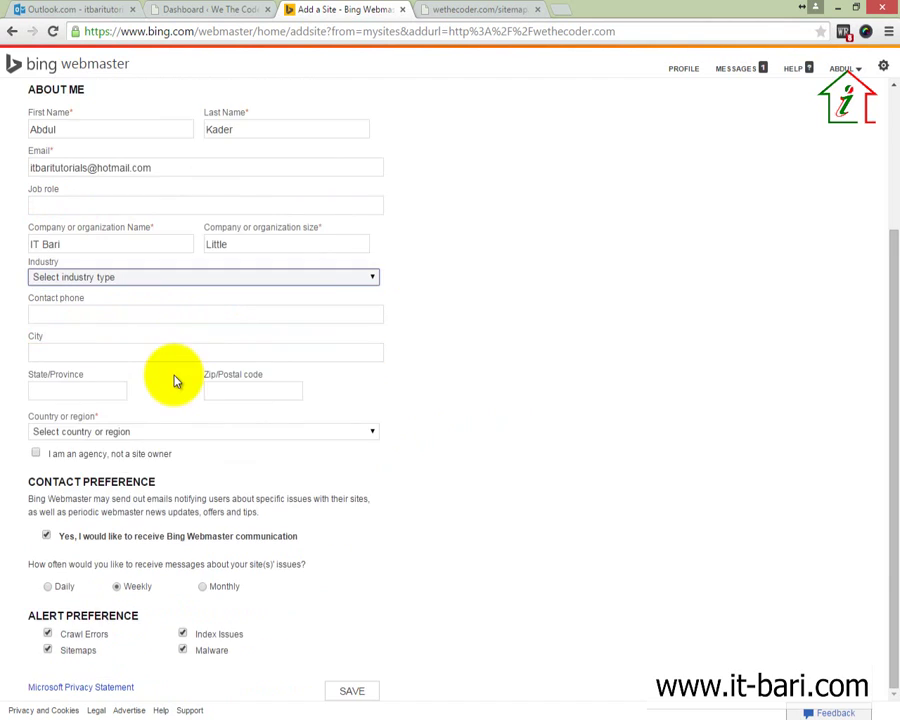
pyautogui.scroll(1, 180, 380)
pyautogui.scroll(-1, 104, 478)
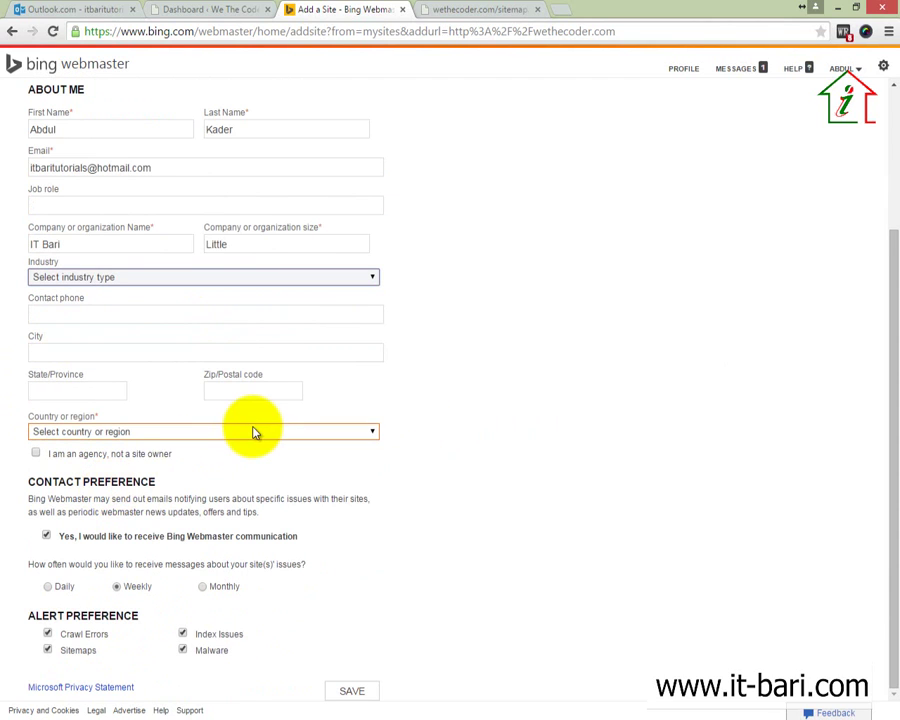
pyautogui.click(129, 432)
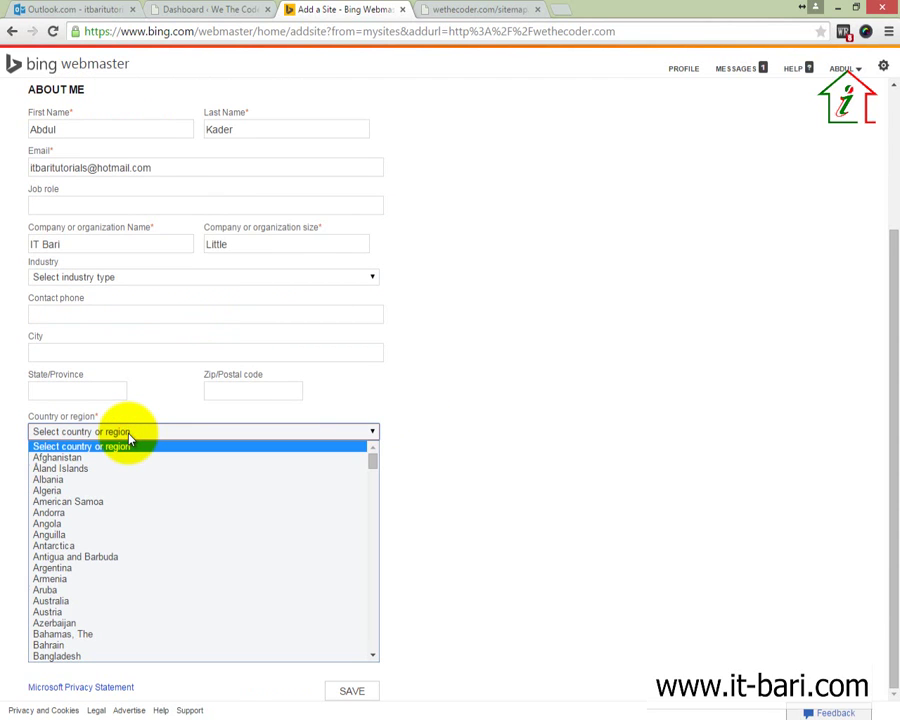
pyautogui.press('b')
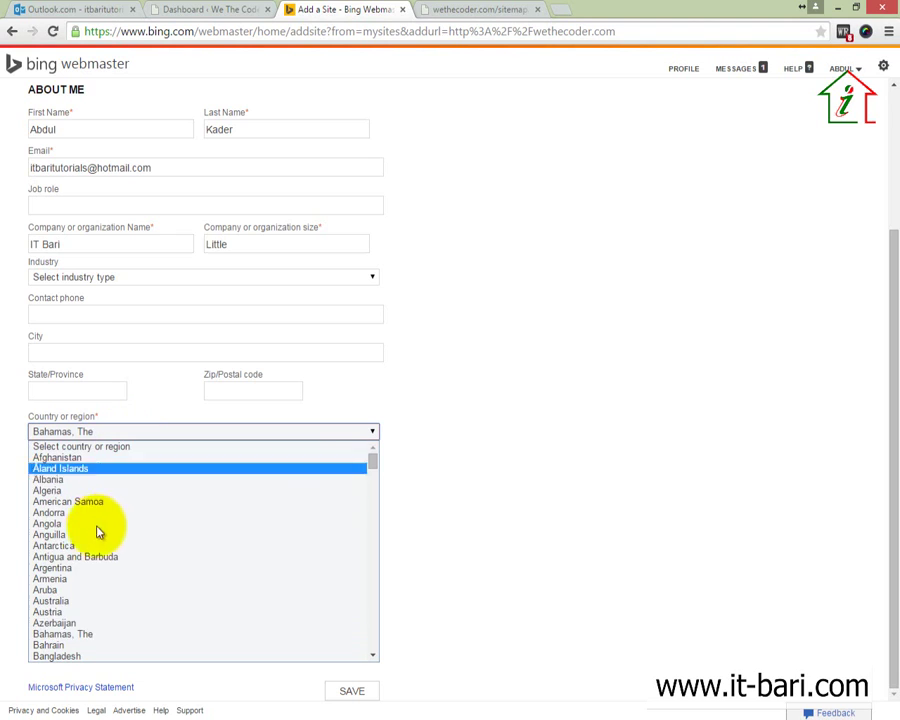
pyautogui.click(73, 657)
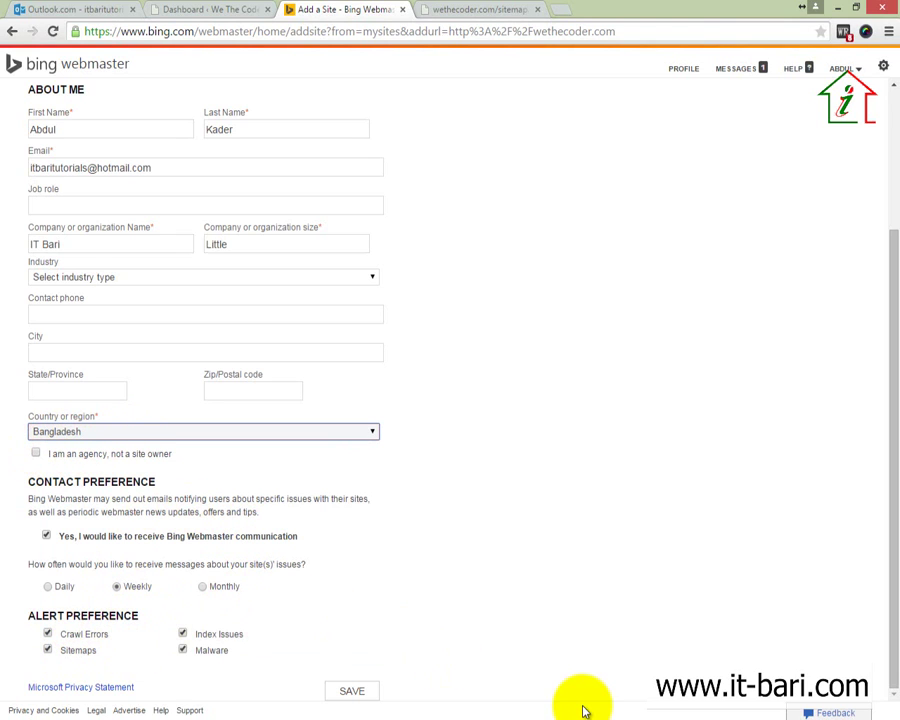
# - Review the completed Add a Site form from the website details to the alert preferences and save it
pyautogui.scroll(2, 508, 613)
pyautogui.scroll(-2, 516, 599)
pyautogui.scroll(2, 524, 600)
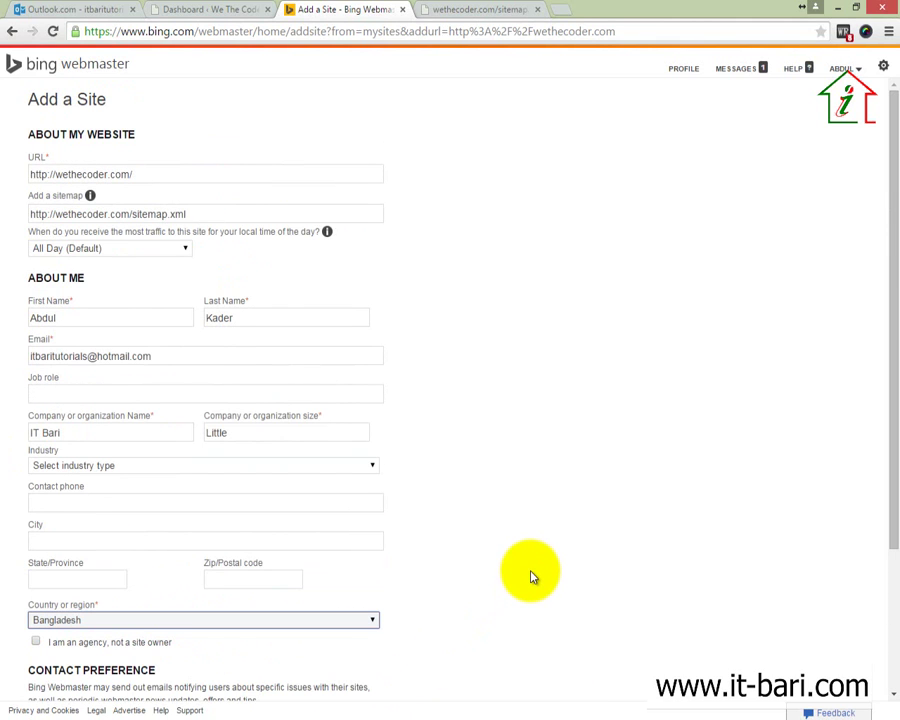
pyautogui.scroll(-2, 525, 608)
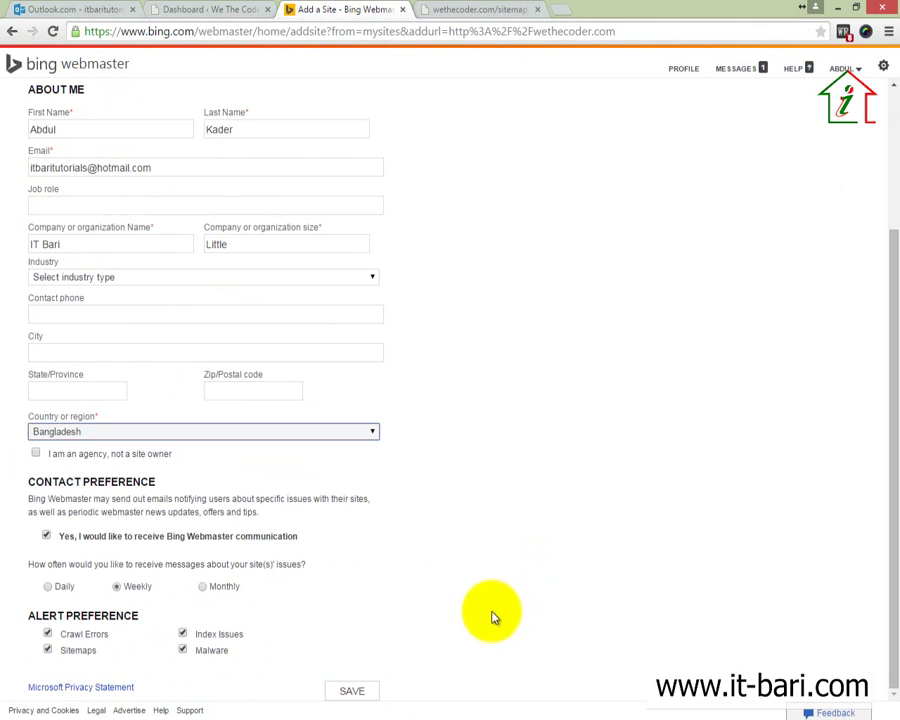
pyautogui.click(362, 696)
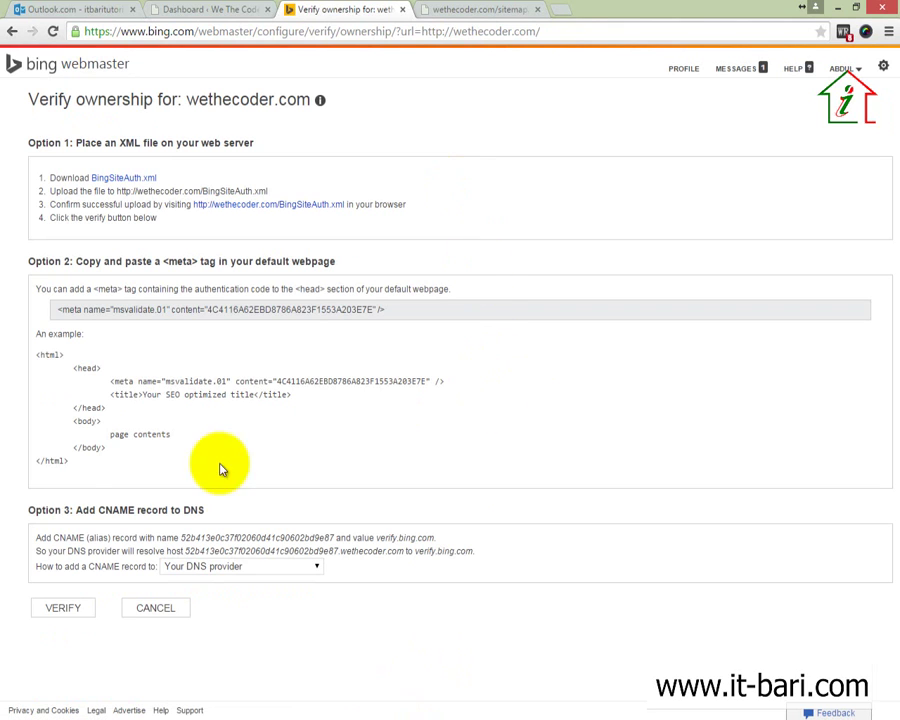
# - Review the three ownership verification options for wethecoder.com and copy the msvalidate.01 meta tag given under Option 2
pyautogui.moveTo(86, 474); pyautogui.dragTo(57, 310)
pyautogui.click(351, 451)
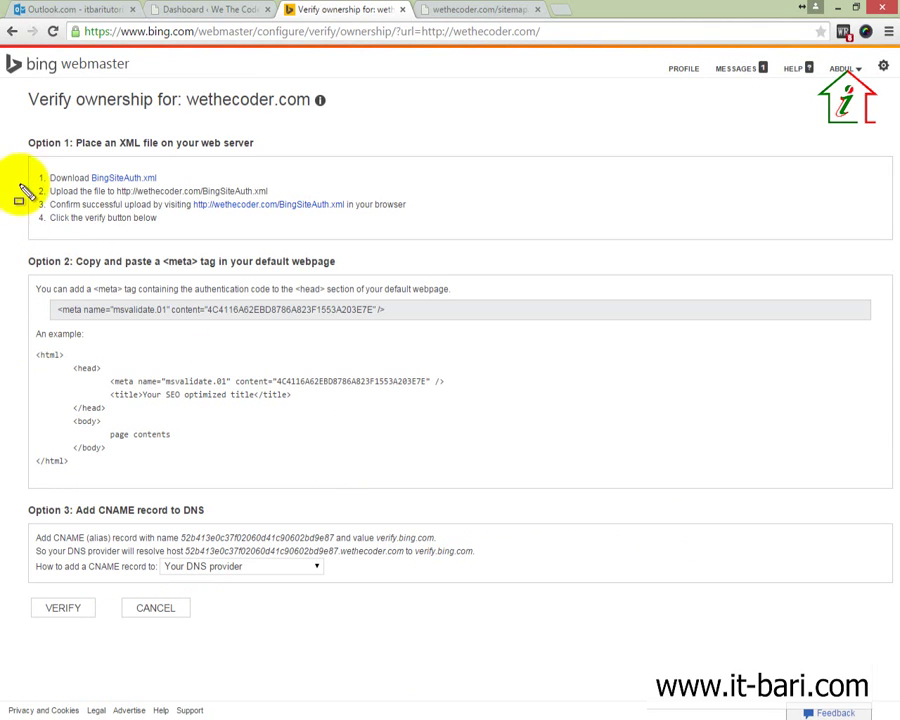
pyautogui.moveTo(5, 128)
pyautogui.mouseDown()
pyautogui.moveTo(78, 234)
pyautogui.moveTo(196, 474)
pyautogui.moveTo(530, 576)
pyautogui.moveTo(822, 612)
pyautogui.moveTo(826, 653)
pyautogui.moveTo(877, 652)
pyautogui.mouseUp()
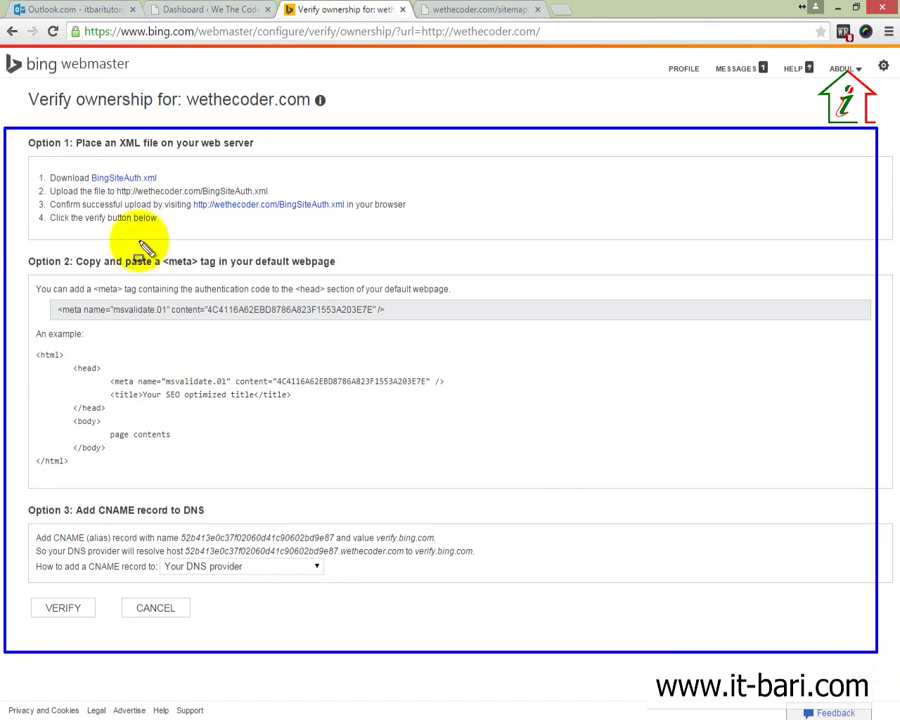
pyautogui.moveTo(17, 135)
pyautogui.mouseDown()
pyautogui.moveTo(121, 231)
pyautogui.moveTo(421, 255)
pyautogui.moveTo(462, 242)
pyautogui.mouseUp()
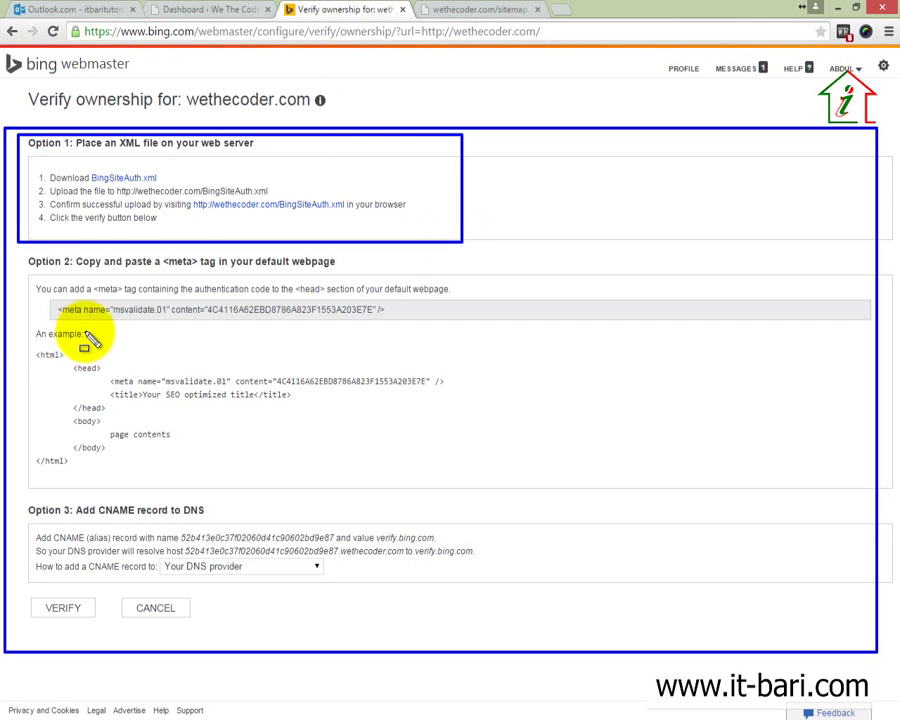
pyautogui.moveTo(41, 295)
pyautogui.mouseDown()
pyautogui.moveTo(205, 342)
pyautogui.moveTo(420, 340)
pyautogui.moveTo(475, 328)
pyautogui.mouseUp()
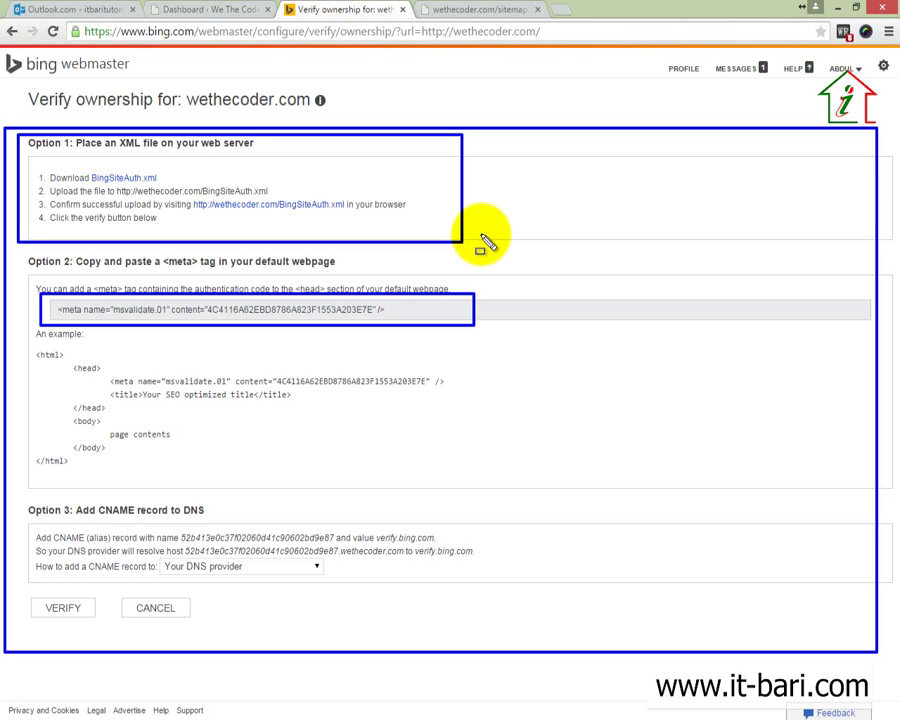
pyautogui.moveTo(388, 310); pyautogui.dragTo(46, 306)
pyautogui.rightClick(62, 307)
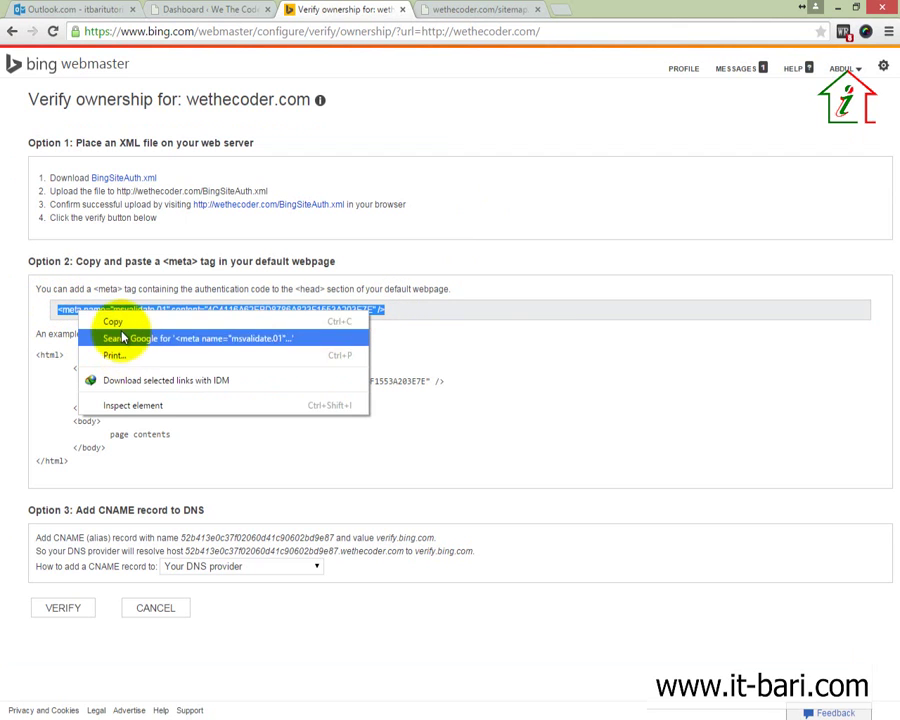
pyautogui.click(115, 321)
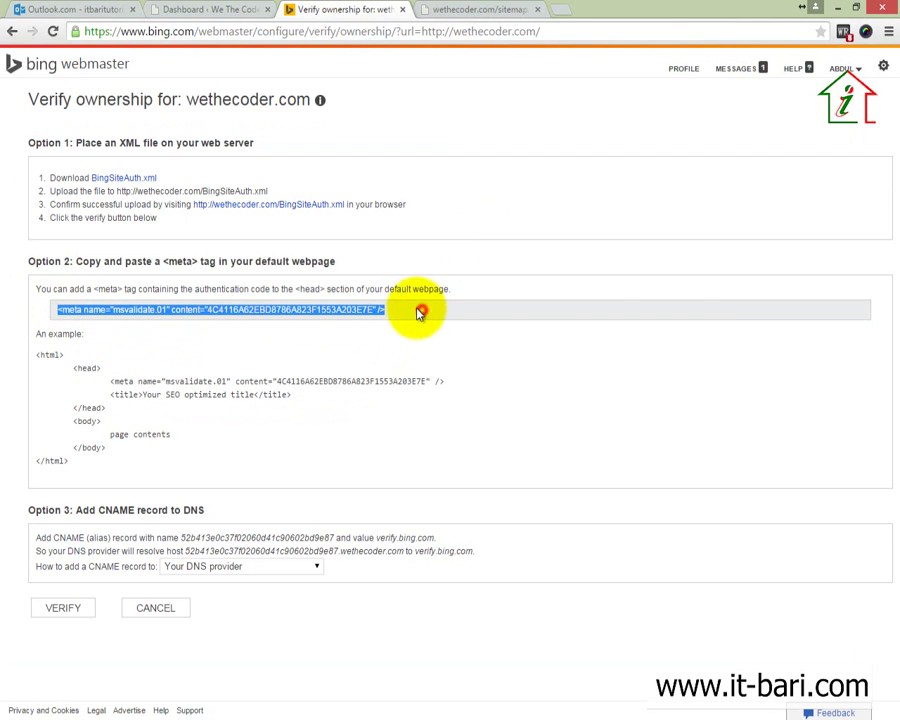
# - Switch to the We The Coder WordPress dashboard and open the theme editor
pyautogui.click(190, 10)
pyautogui.moveTo(94, 313)
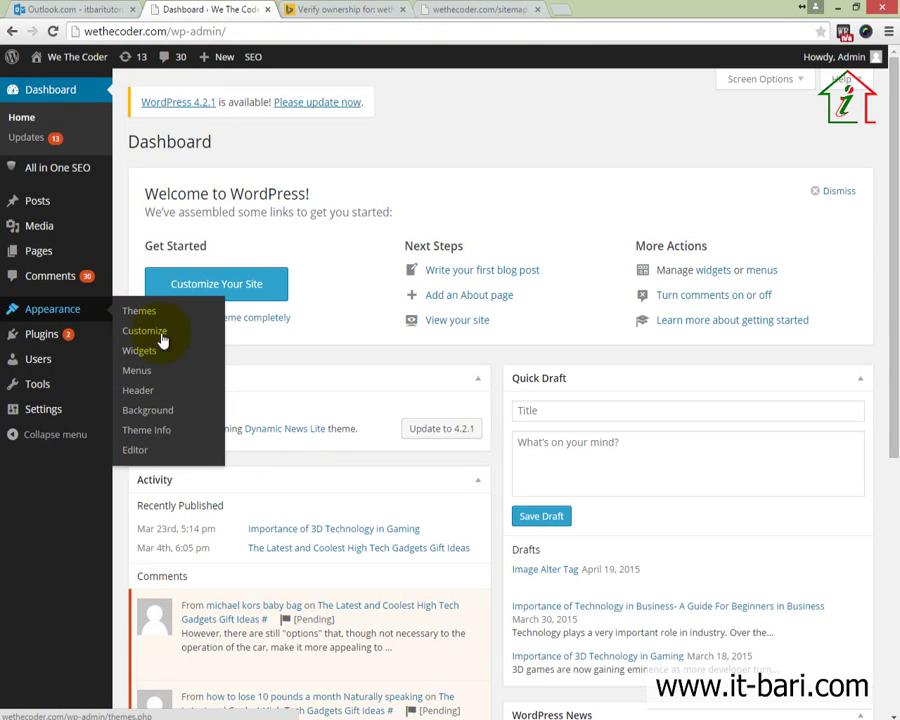
pyautogui.click(139, 452)
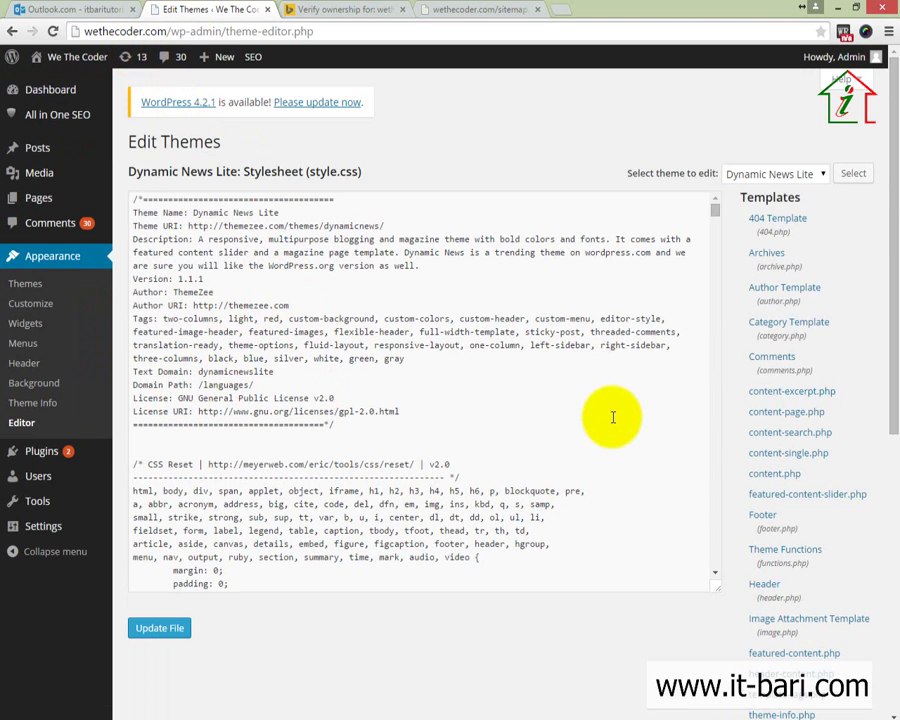
# - Look through the Dynamic News Lite stylesheet and the list of template files in the theme editor
pyautogui.scroll(-3, 650, 406)
pyautogui.scroll(3, 664, 418)
pyautogui.scroll(-2, 565, 472)
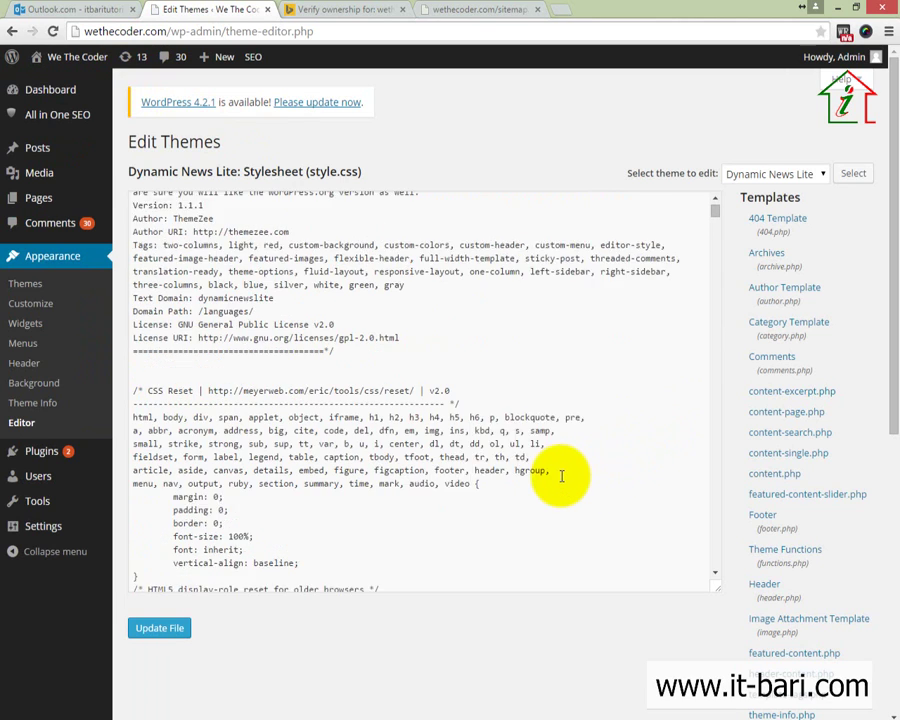
pyautogui.scroll(2, 563, 475)
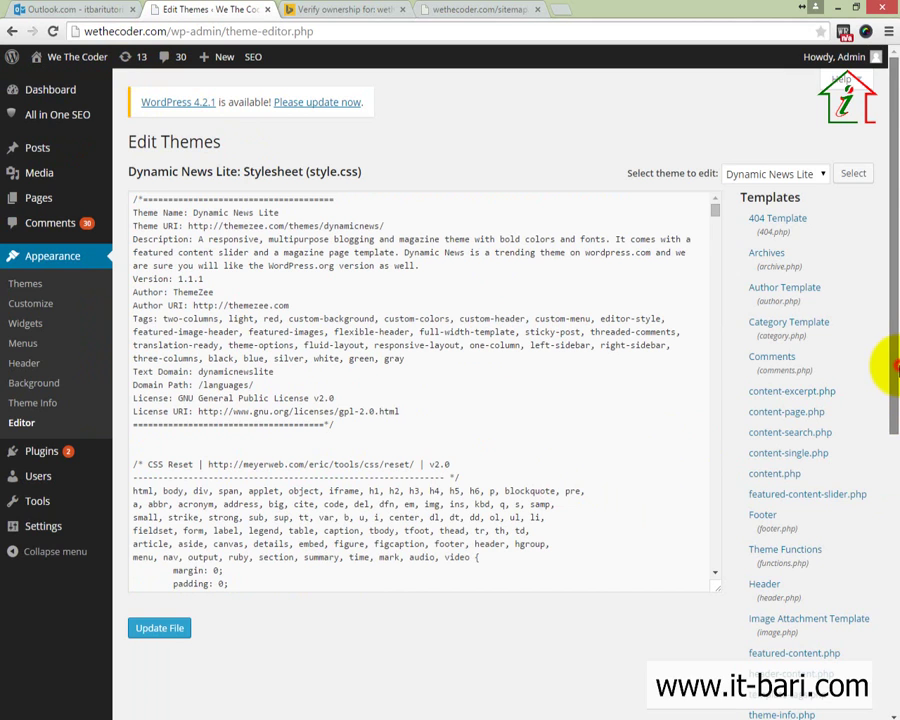
pyautogui.scroll(-2, 884, 390)
pyautogui.scroll(1, 895, 370)
pyautogui.scroll(1, 893, 368)
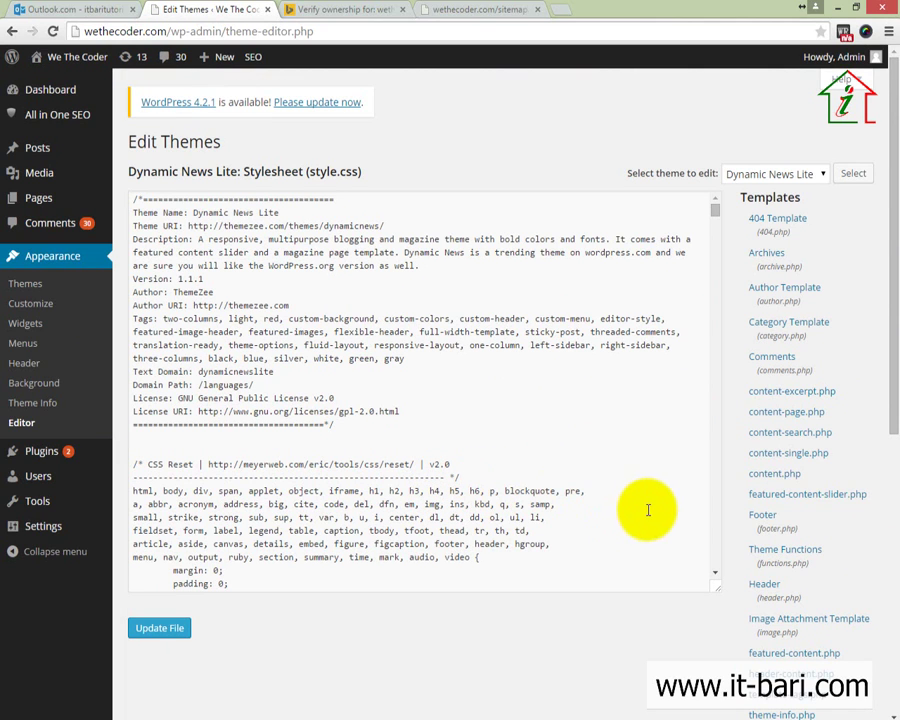
pyautogui.scroll(-2, 793, 453)
pyautogui.scroll(2, 793, 453)
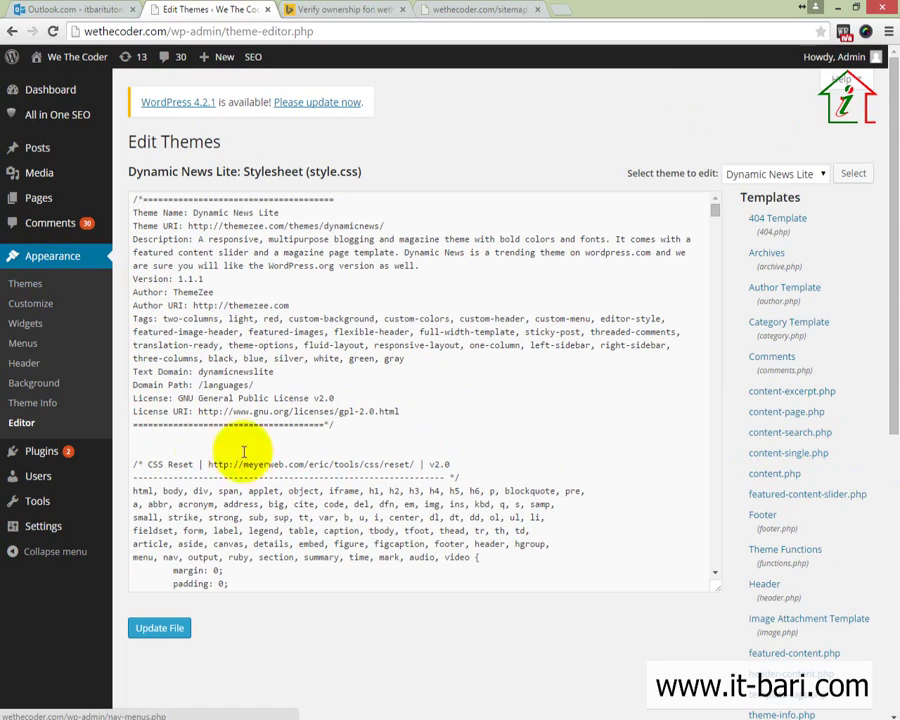
pyautogui.moveTo(548, 506); pyautogui.dragTo(420, 356)
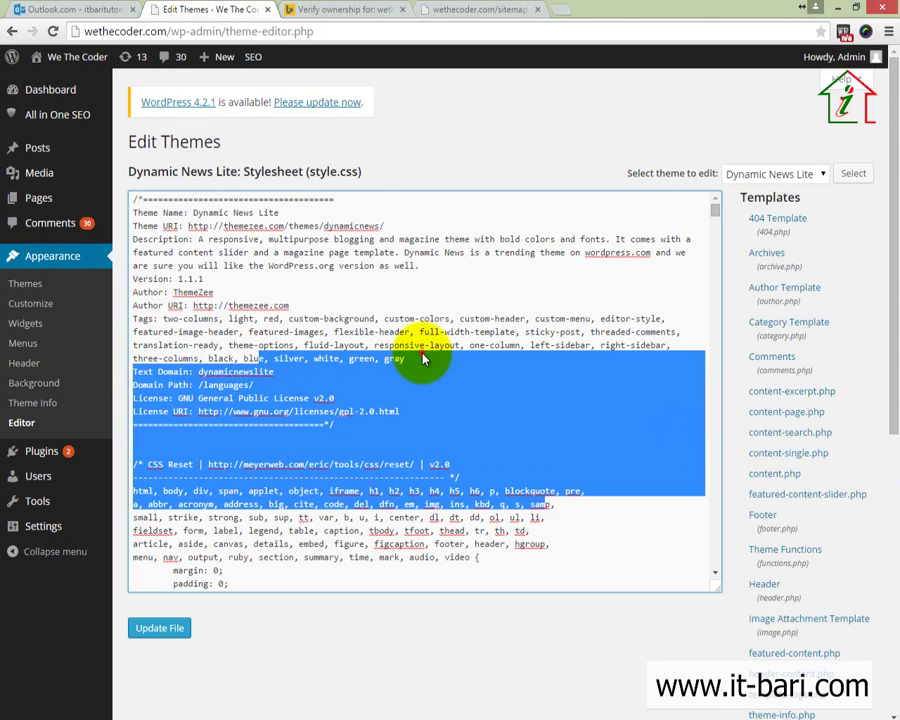
pyautogui.click(419, 356)
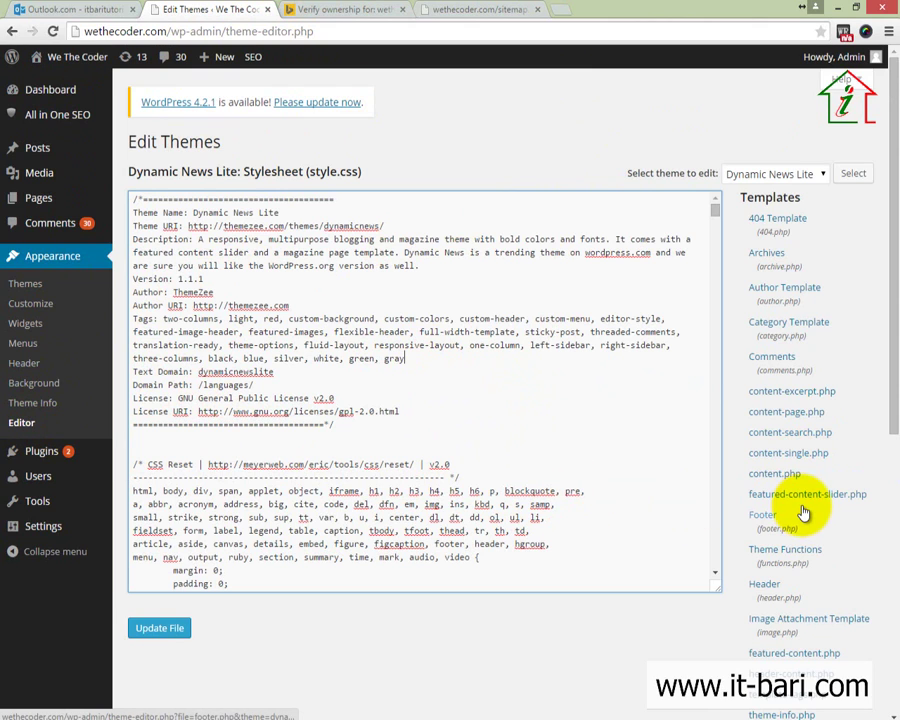
# - Open the theme's Header template (header.php) for editing and locate its opening and closing head tags
pyautogui.scroll(-2, 803, 512)
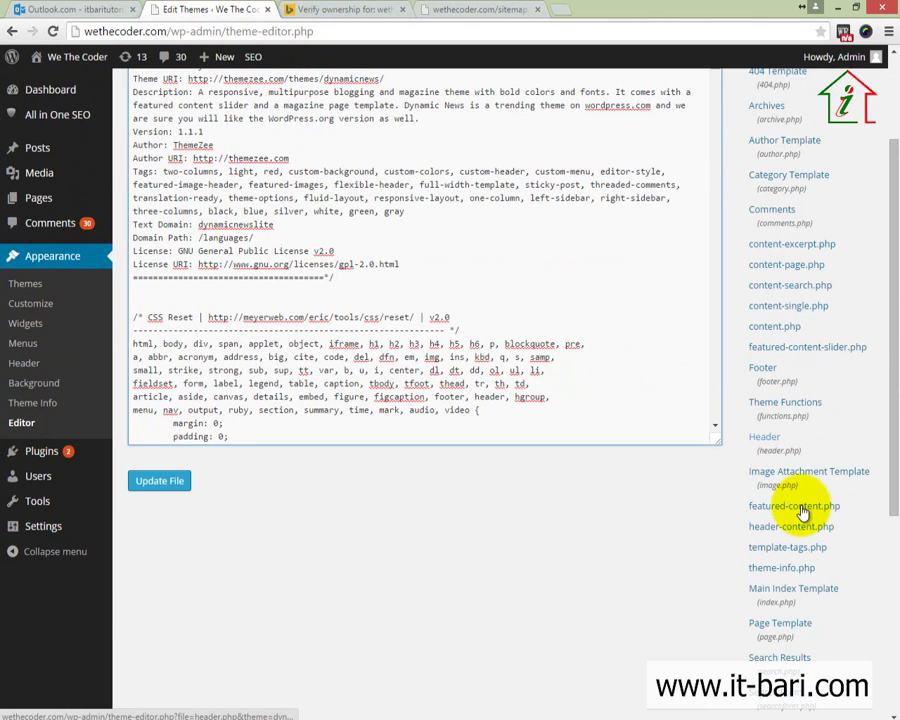
pyautogui.click(773, 445)
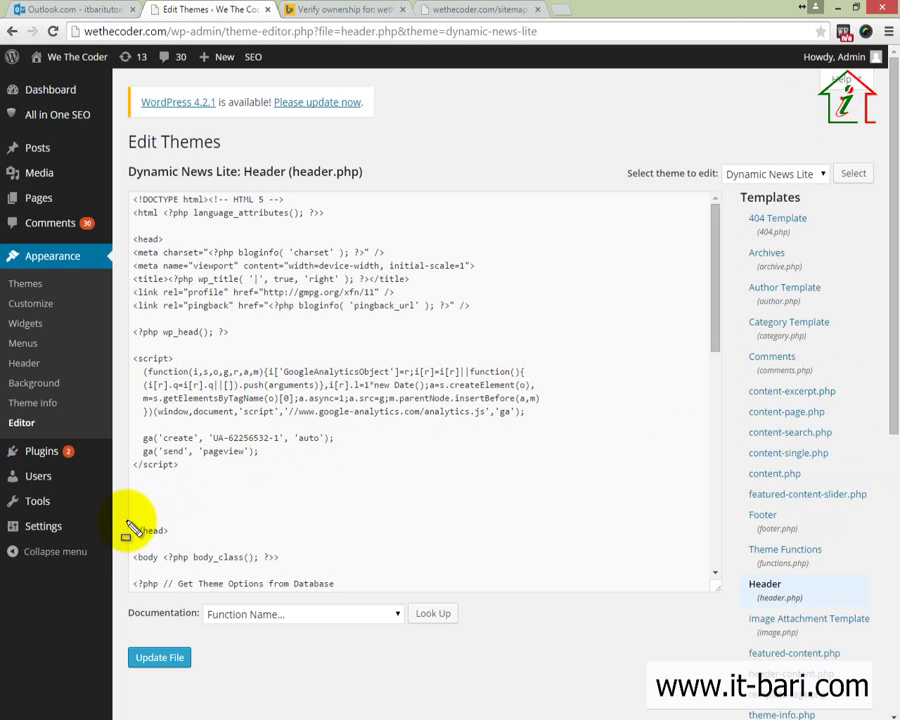
pyautogui.moveTo(124, 520); pyautogui.dragTo(187, 547)
pyautogui.moveTo(122, 222)
pyautogui.mouseDown()
pyautogui.moveTo(137, 237)
pyautogui.moveTo(177, 233)
pyautogui.moveTo(183, 247)
pyautogui.moveTo(196, 236)
pyautogui.moveTo(240, 237)
pyautogui.mouseUp()
pyautogui.moveTo(175, 530); pyautogui.dragTo(250, 530)
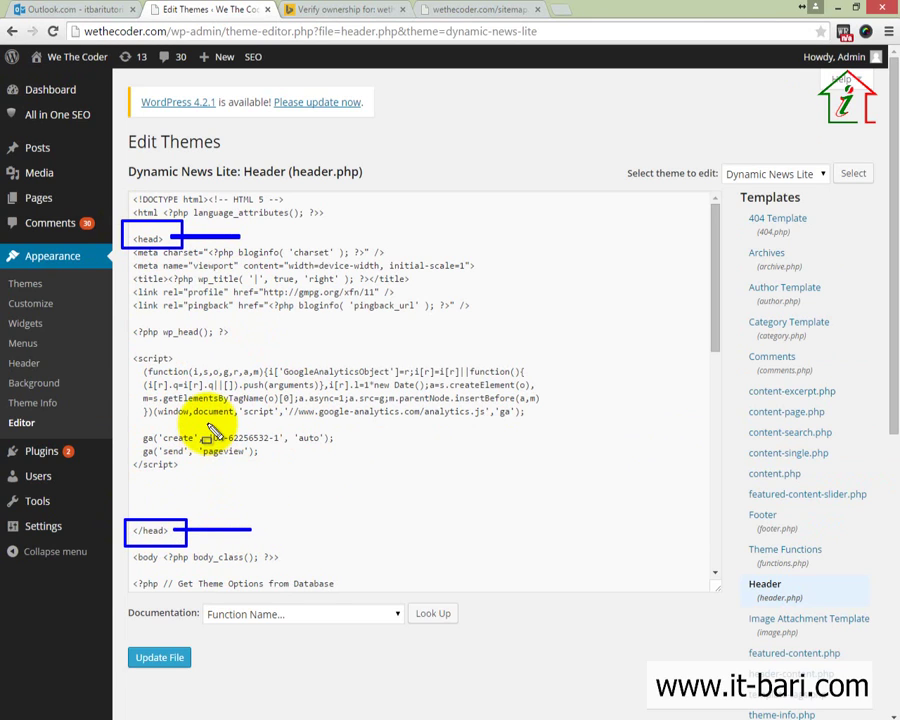
pyautogui.press('Escape')
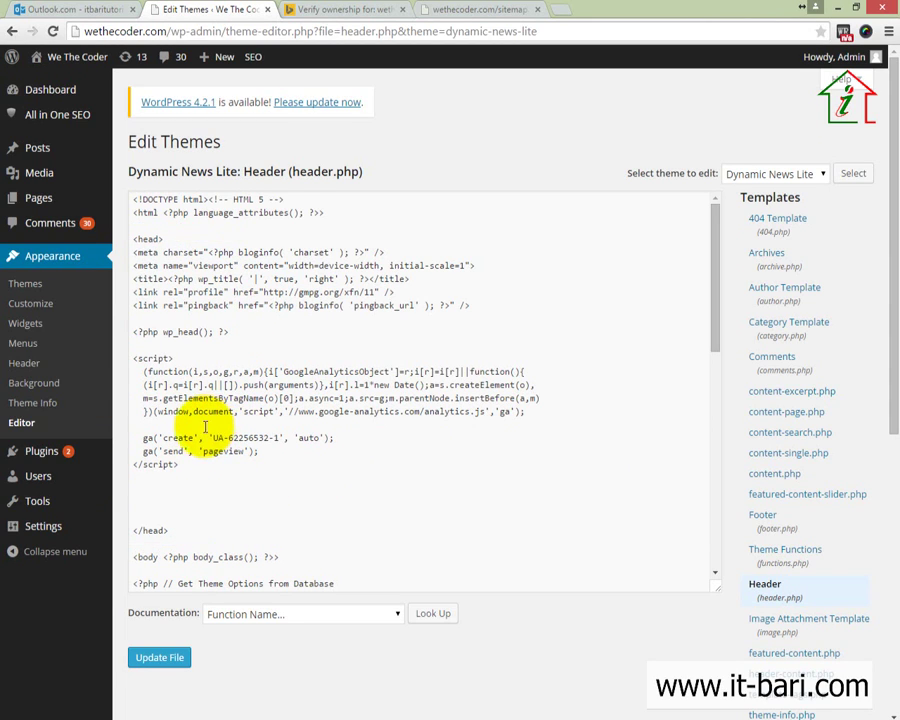
# - Paste the Bing verification meta tag below the analytics script inside the head section of header.php and update the file
pyautogui.click(141, 478)
pyautogui.hotkey('ctrl', 'v')
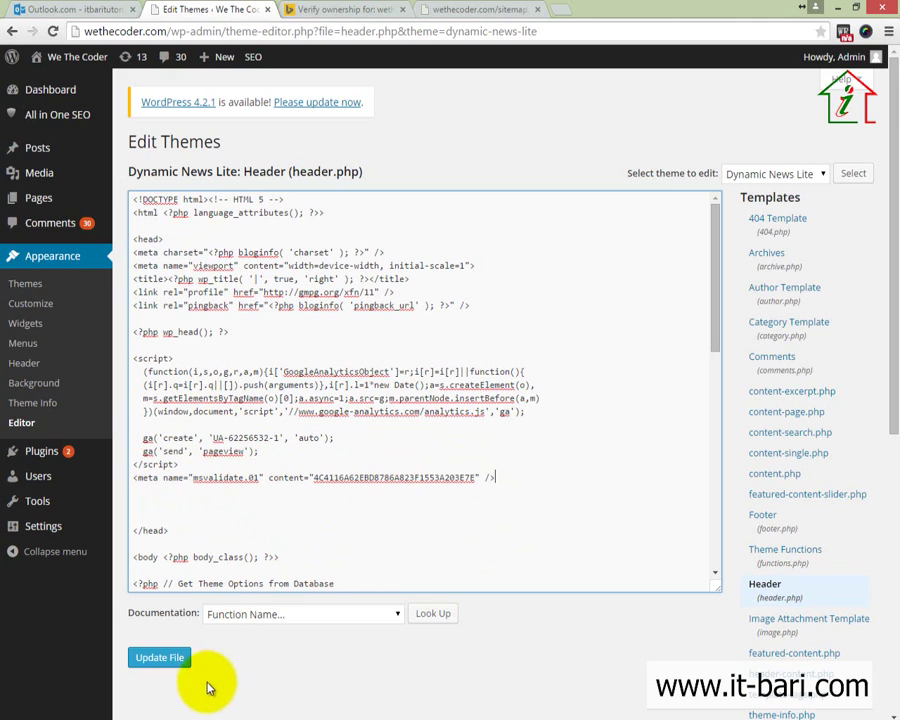
pyautogui.click(172, 662)
pyautogui.click(172, 663)
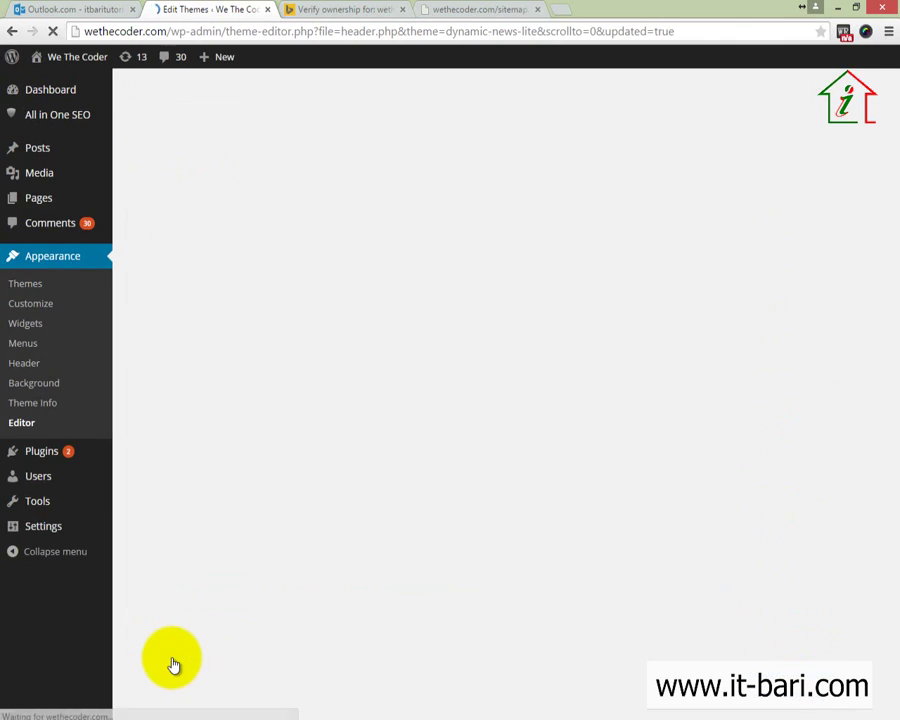
pyautogui.moveTo(127, 173); pyautogui.dragTo(318, 180)
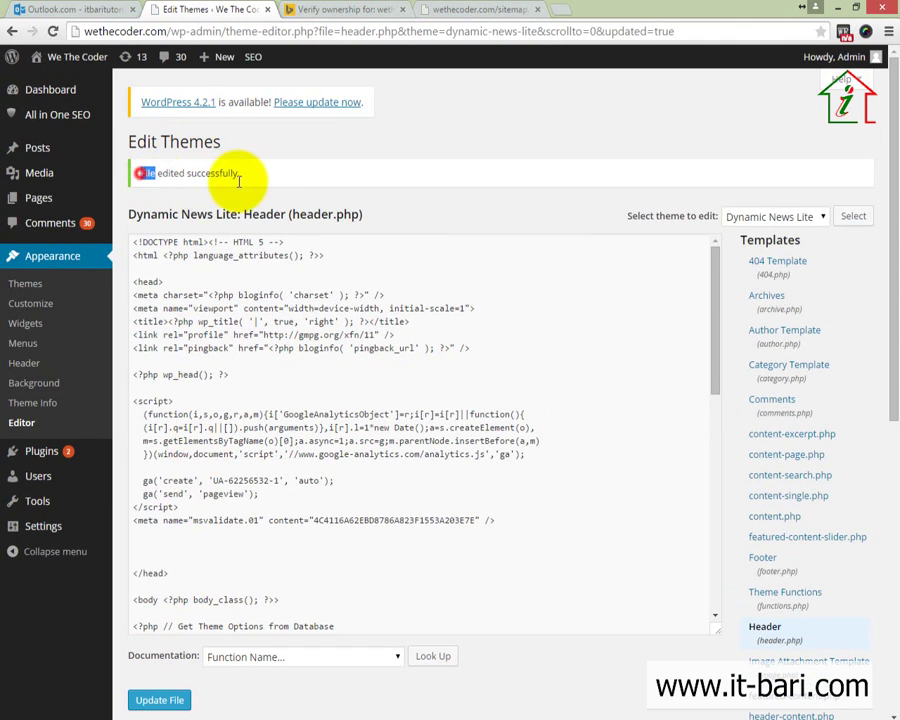
pyautogui.click(317, 179)
# - Return to the Bing ownership page, verify wethecoder.com with the meta tag placed, and check the Sitemaps section of its dashboard
pyautogui.click(310, 10)
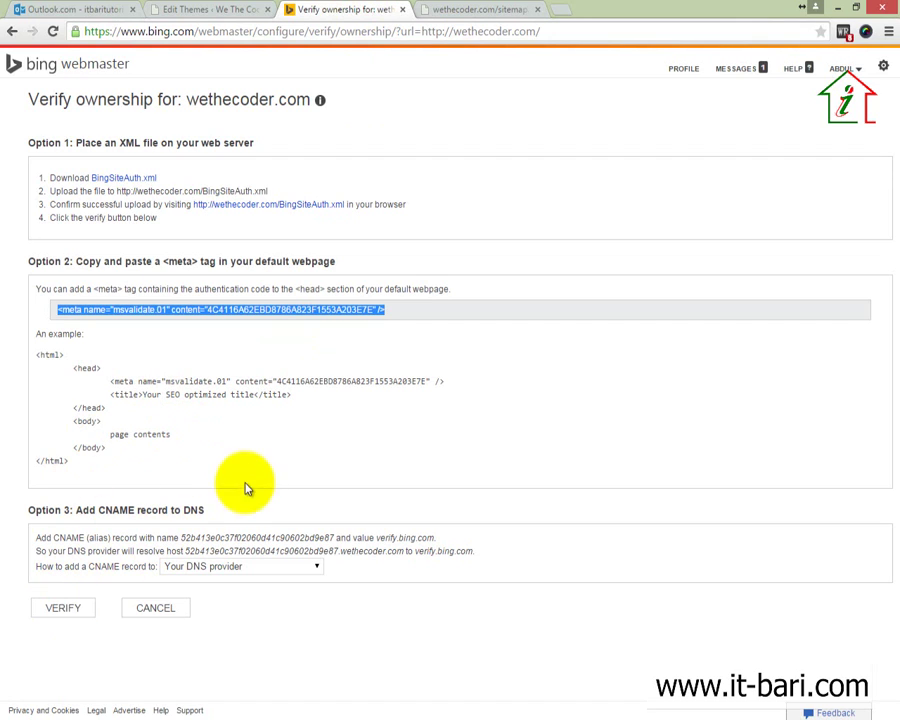
pyautogui.click(162, 402)
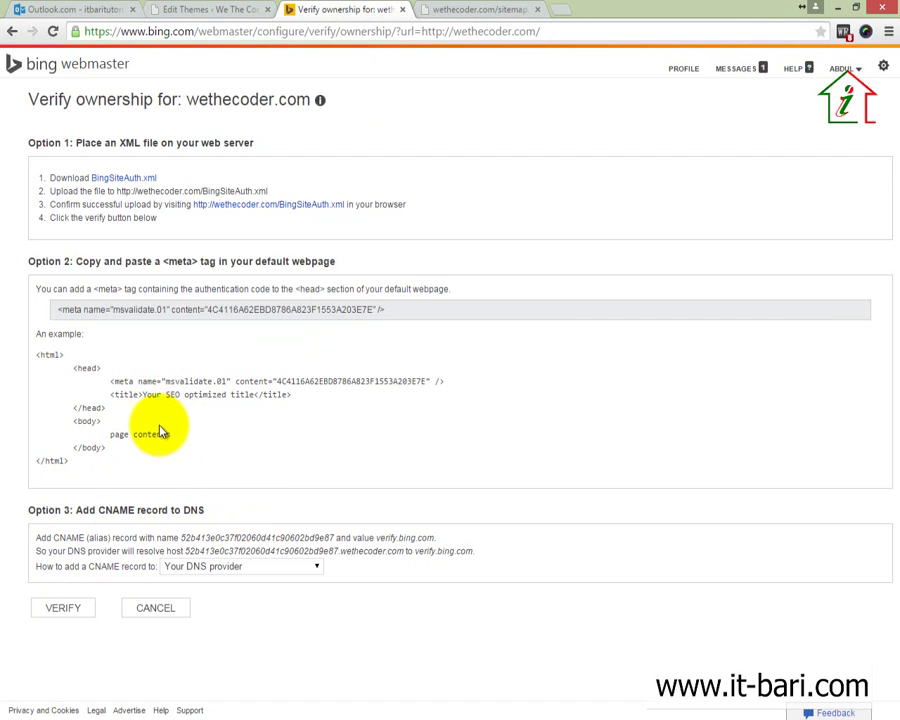
pyautogui.moveTo(10, 346)
pyautogui.mouseDown()
pyautogui.moveTo(42, 394)
pyautogui.moveTo(480, 462)
pyautogui.moveTo(545, 463)
pyautogui.moveTo(578, 477)
pyautogui.mouseUp()
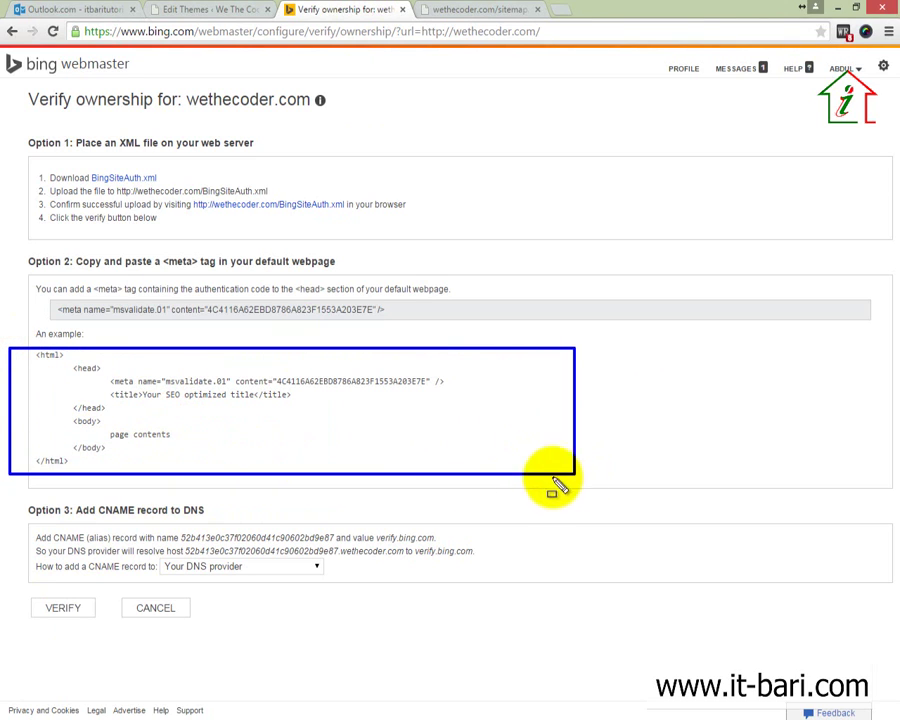
pyautogui.moveTo(65, 361)
pyautogui.mouseDown()
pyautogui.moveTo(112, 423)
pyautogui.moveTo(107, 415)
pyautogui.mouseUp()
pyautogui.moveTo(90, 372)
pyautogui.mouseDown()
pyautogui.moveTo(395, 381)
pyautogui.moveTo(482, 392)
pyautogui.moveTo(482, 400)
pyautogui.mouseUp()
pyautogui.press('Escape')
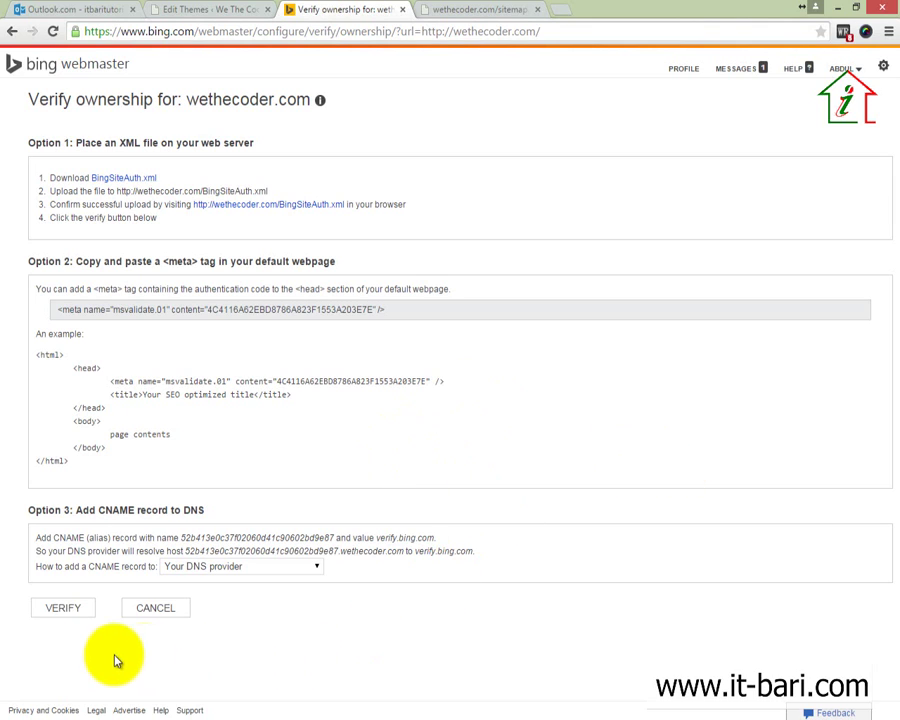
pyautogui.click(60, 608)
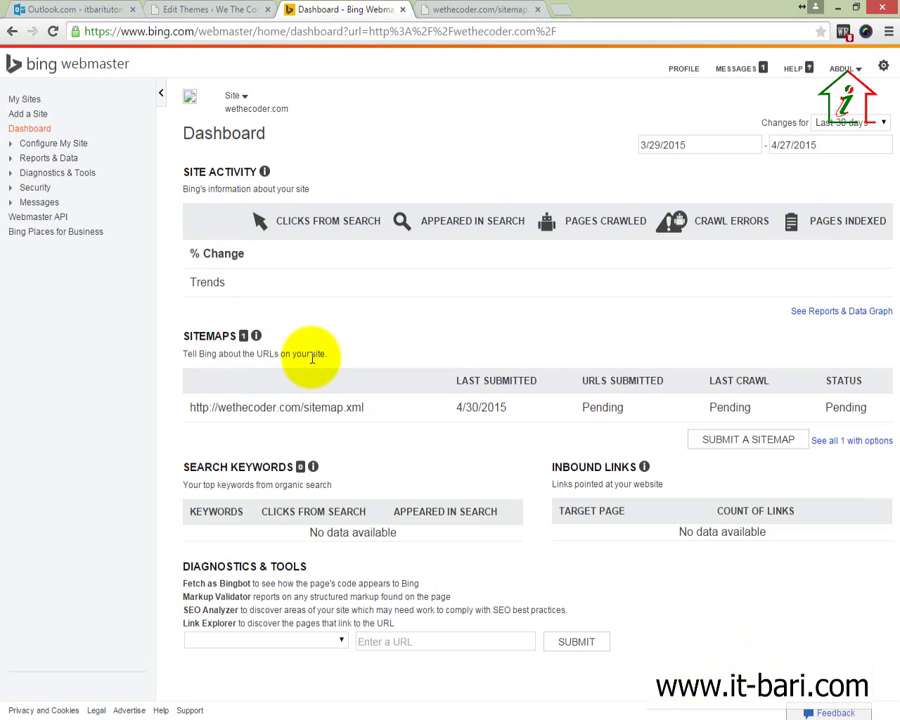
pyautogui.moveTo(158, 316)
pyautogui.mouseDown()
pyautogui.moveTo(229, 384)
pyautogui.moveTo(422, 440)
pyautogui.mouseUp()
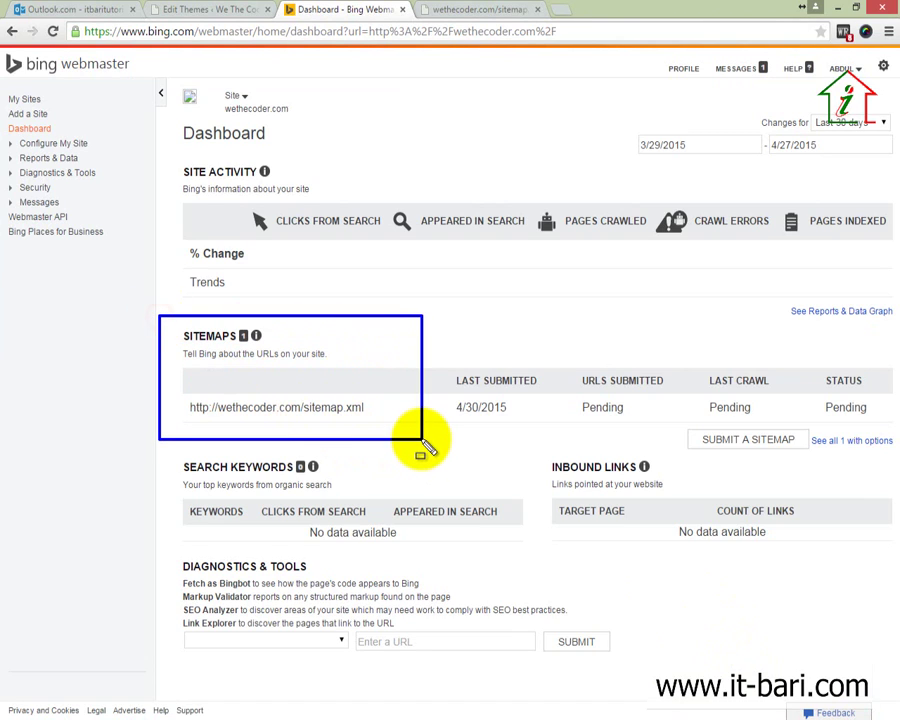
# - Open the Configure My Site overview for wethecoder.com and check the submitted sitemap's submission date, last crawl and status
pyautogui.rightClick(420, 441)
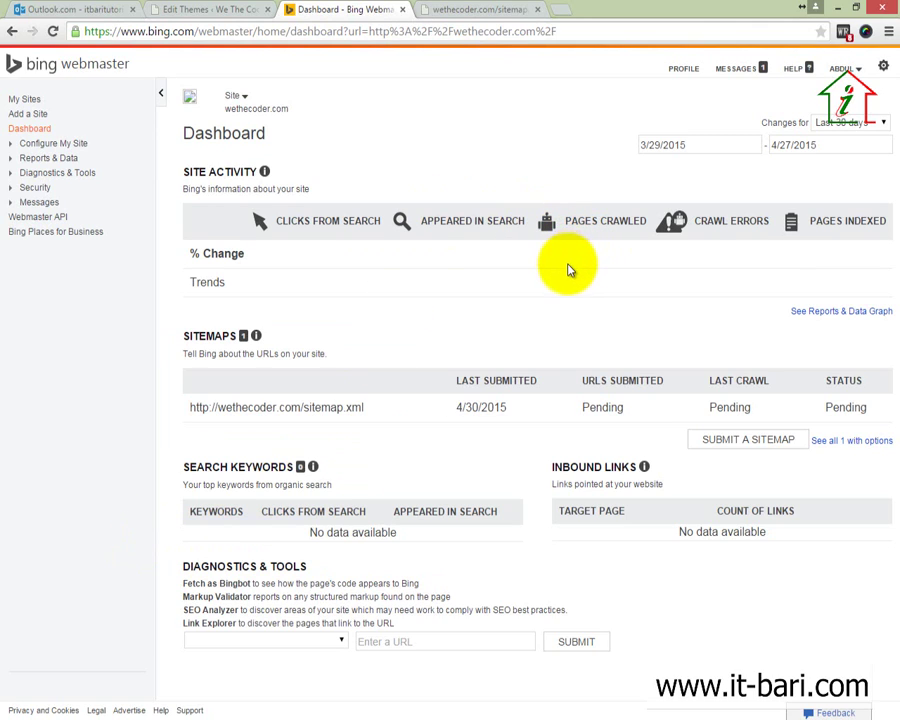
pyautogui.click(40, 149)
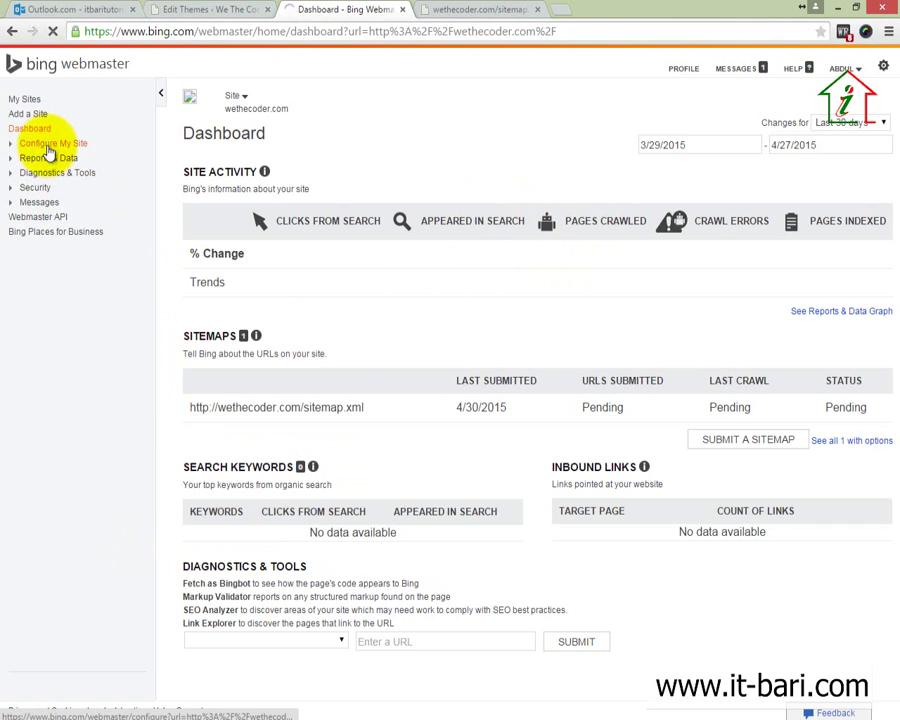
pyautogui.scroll(-3, 480, 580)
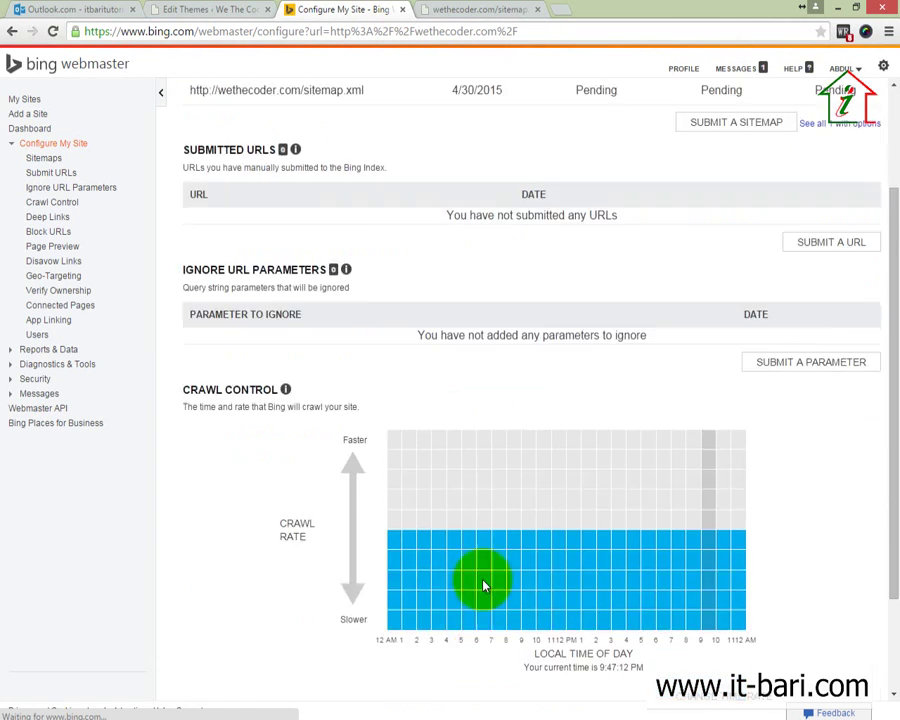
pyautogui.scroll(2, 478, 573)
pyautogui.scroll(1, 480, 575)
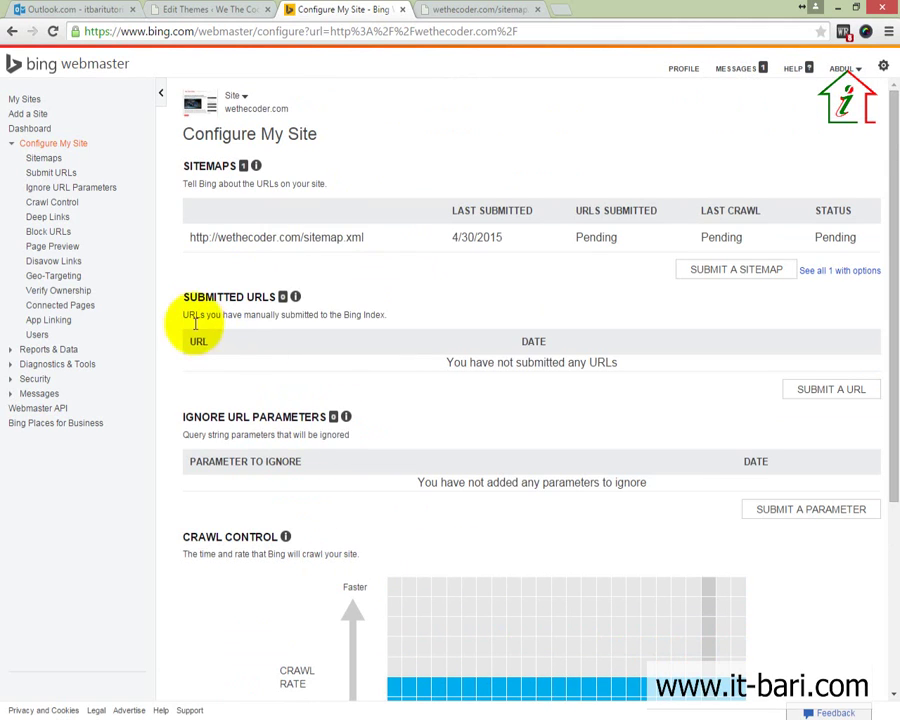
pyautogui.moveTo(177, 237); pyautogui.dragTo(689, 233)
pyautogui.click(680, 311)
pyautogui.click(745, 241)
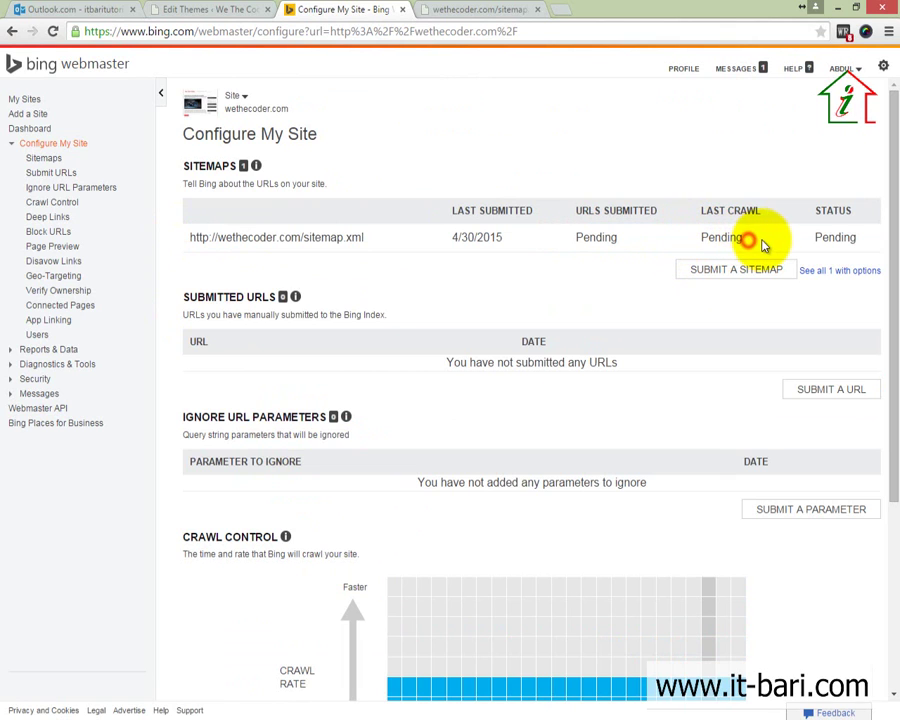
pyautogui.click(799, 240)
pyautogui.doubleClick(850, 238)
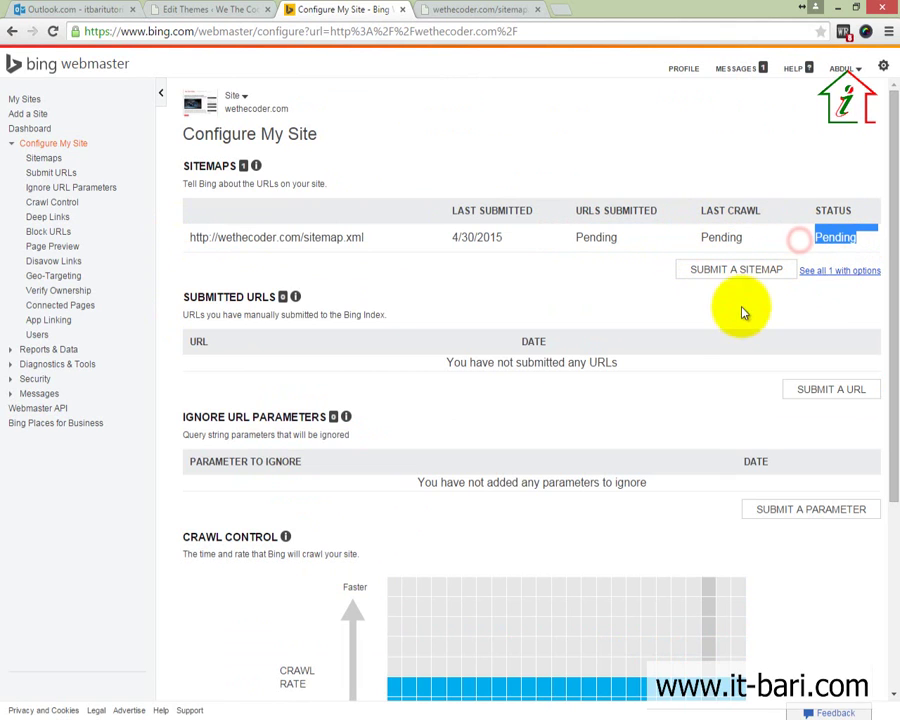
pyautogui.click(632, 309)
pyautogui.scroll(-3, 582, 336)
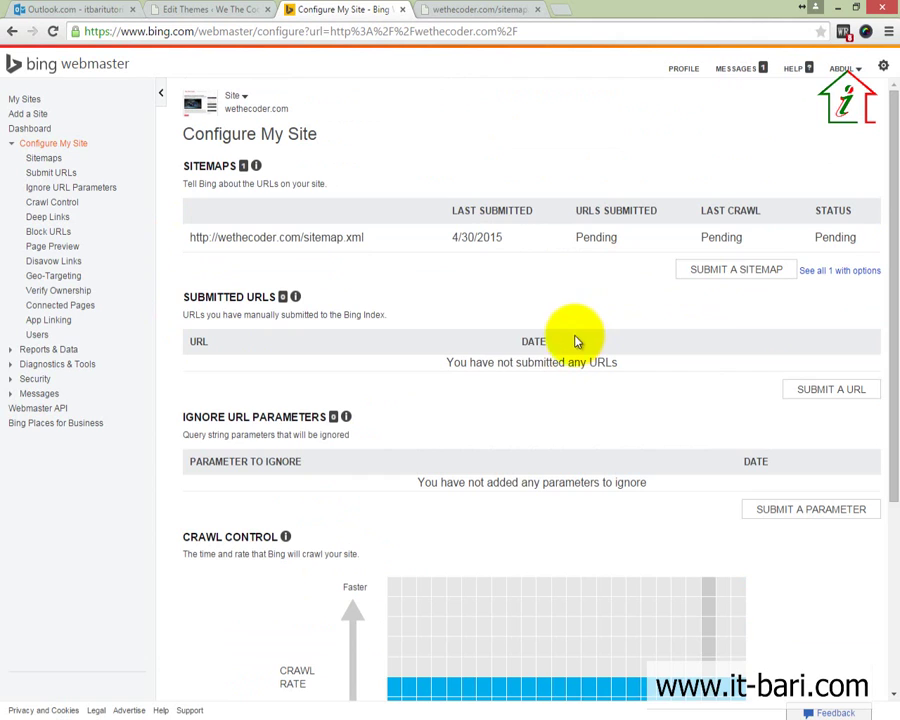
# - Look at the site's Crawl Control and Block URLs settings pages
pyautogui.click(77, 205)
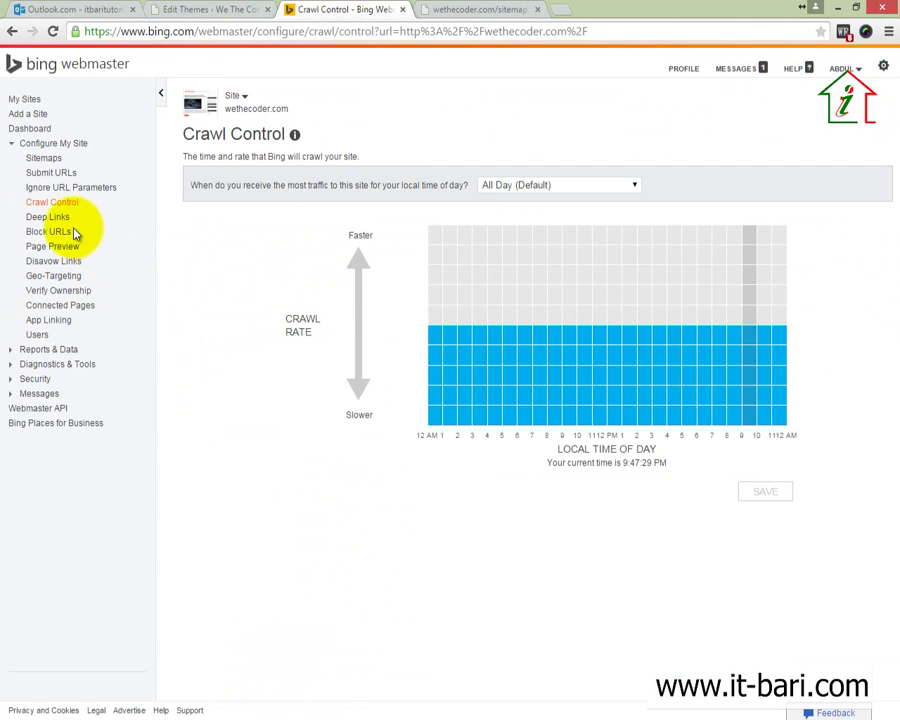
pyautogui.click(60, 233)
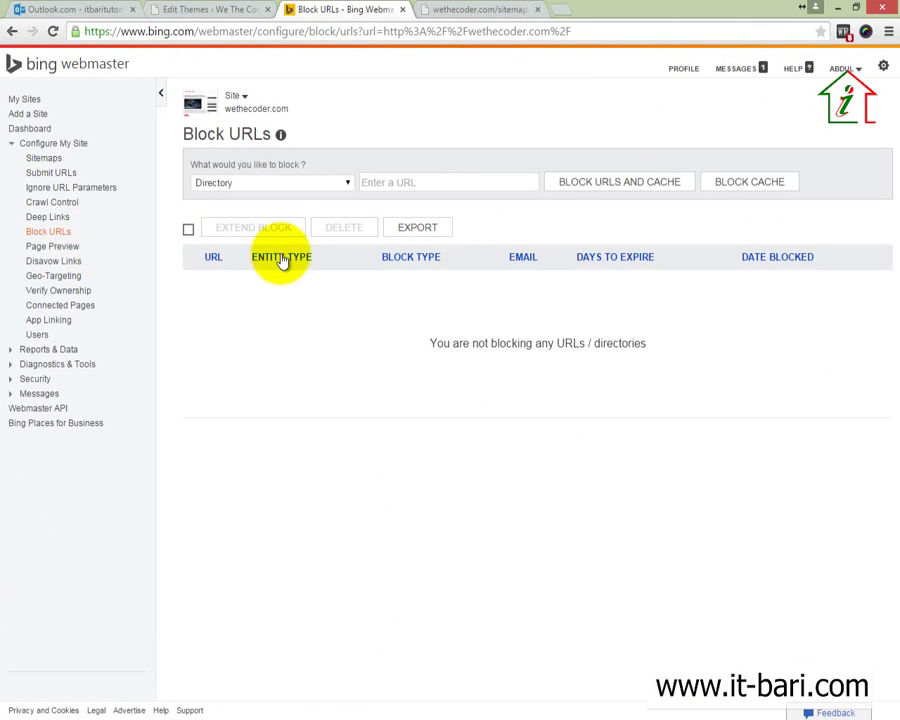
# - Open the Page Traffic report under Reports & Data and check which search engines its combined traffic data comes from
pyautogui.click(10, 349)
pyautogui.click(26, 365)
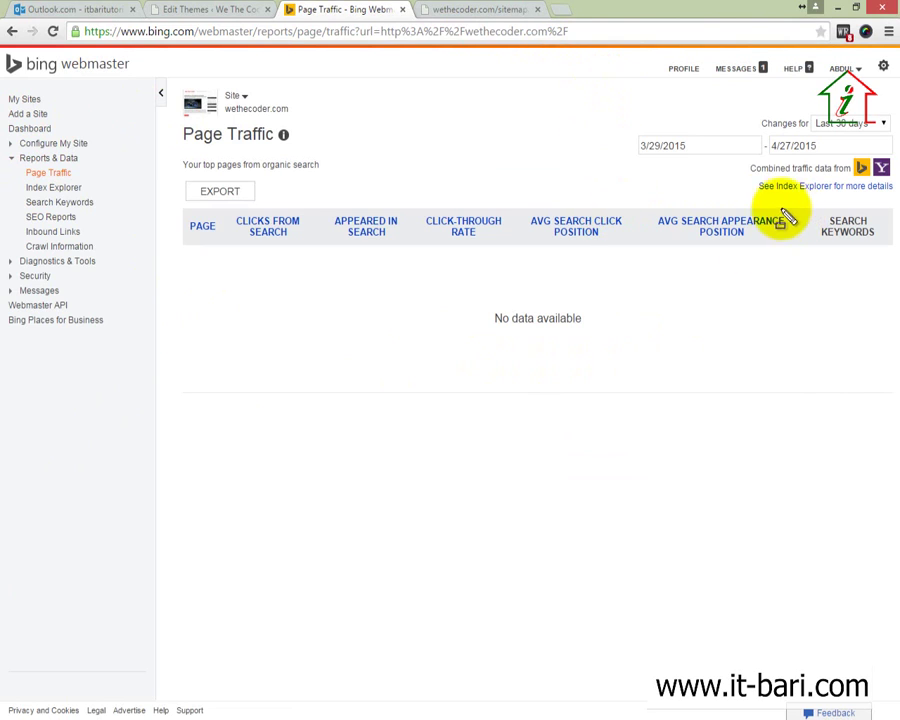
pyautogui.moveTo(737, 157); pyautogui.dragTo(896, 190)
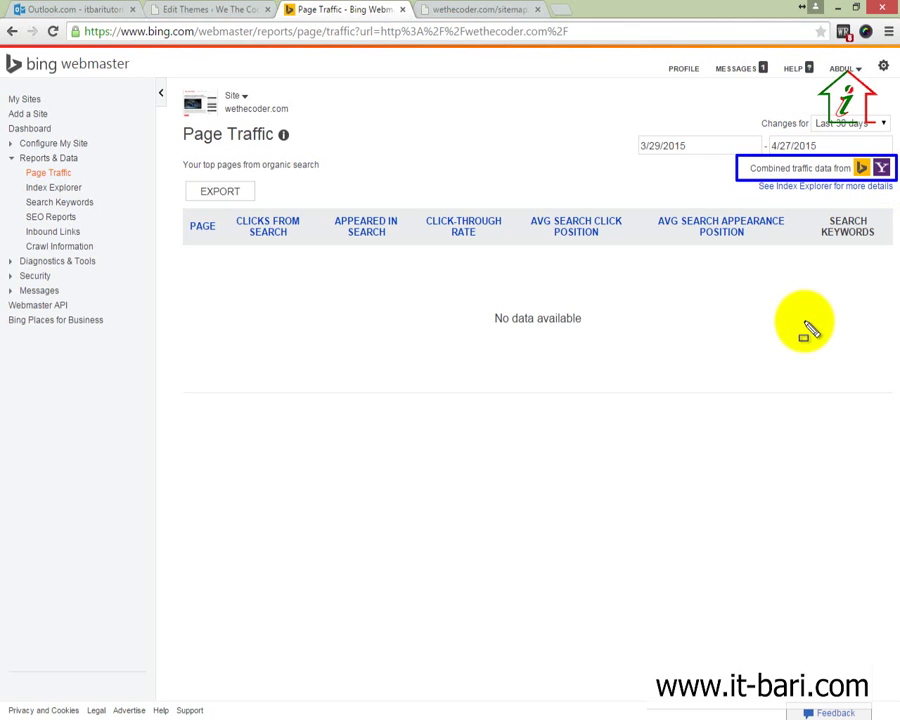
pyautogui.press('Escape')
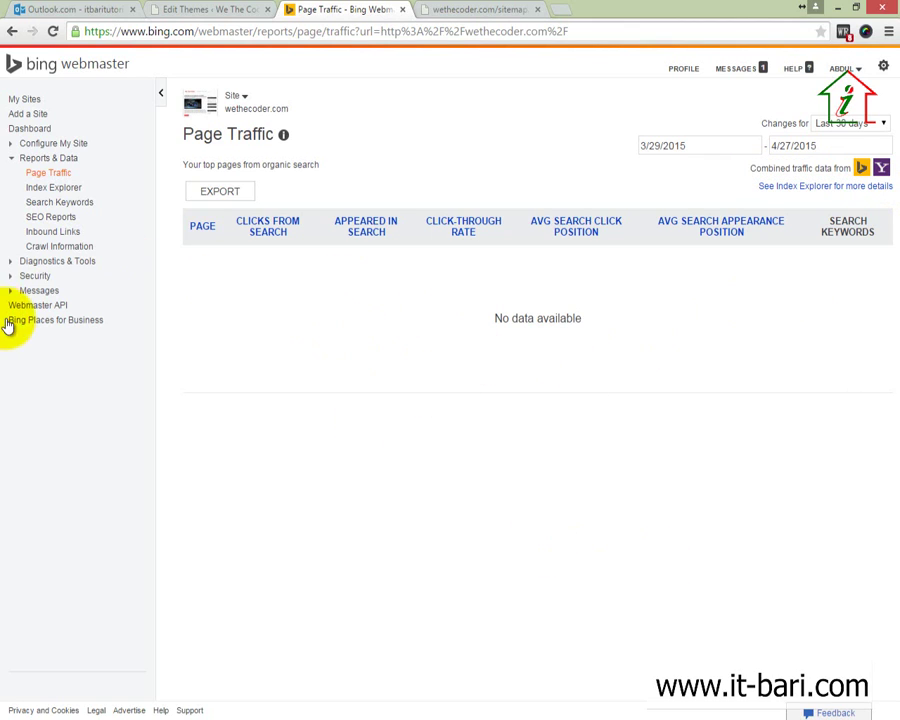
# - Explore the Security and Diagnostics & Tools sections, viewing the Keyword Research and SEO Analyzer tools
pyautogui.click(14, 276)
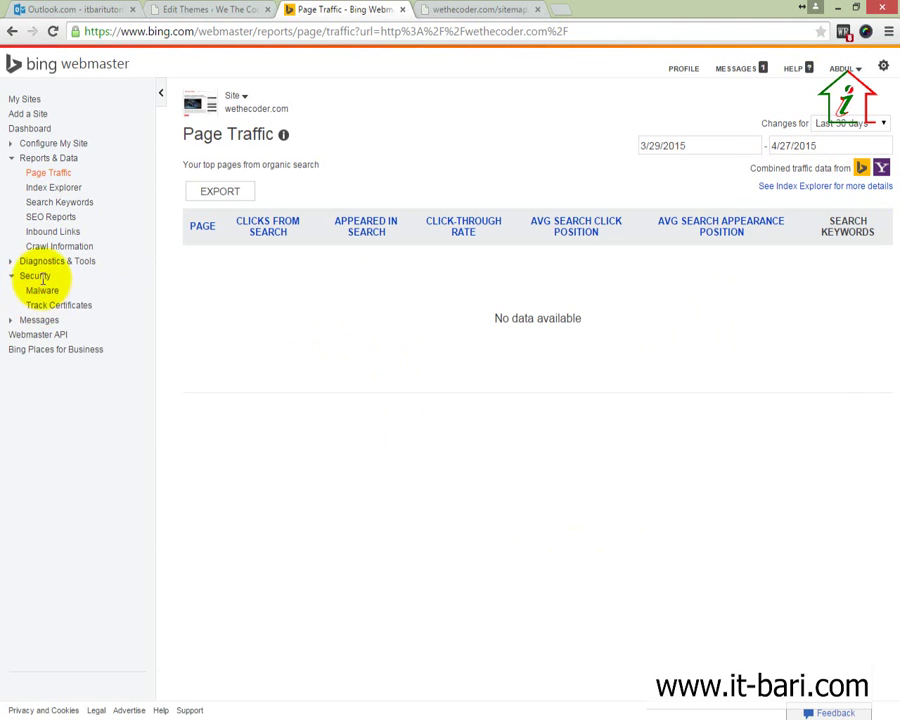
pyautogui.click(11, 260)
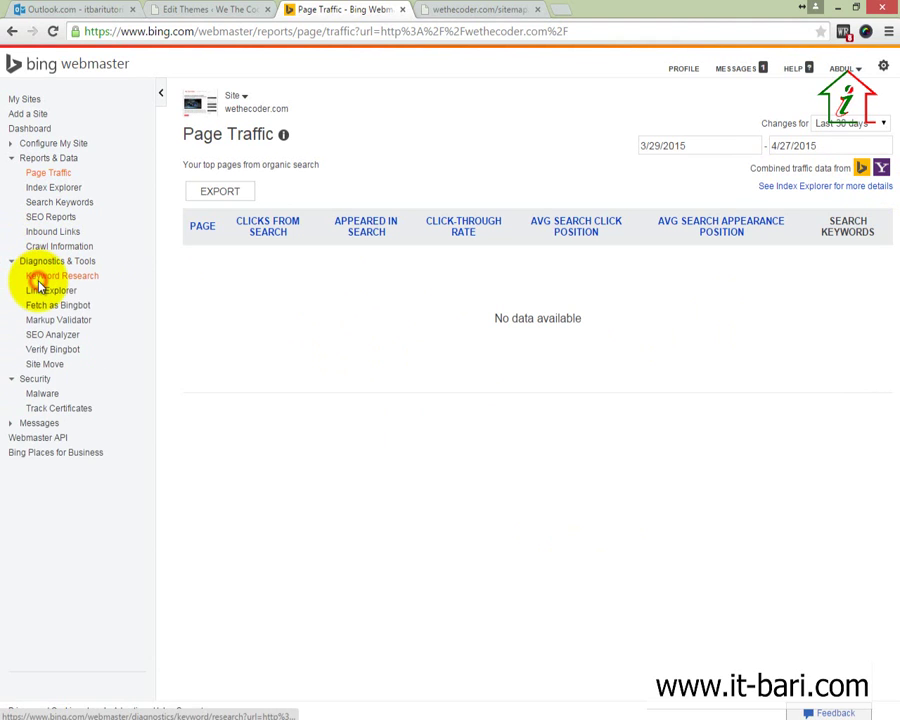
pyautogui.click(39, 289)
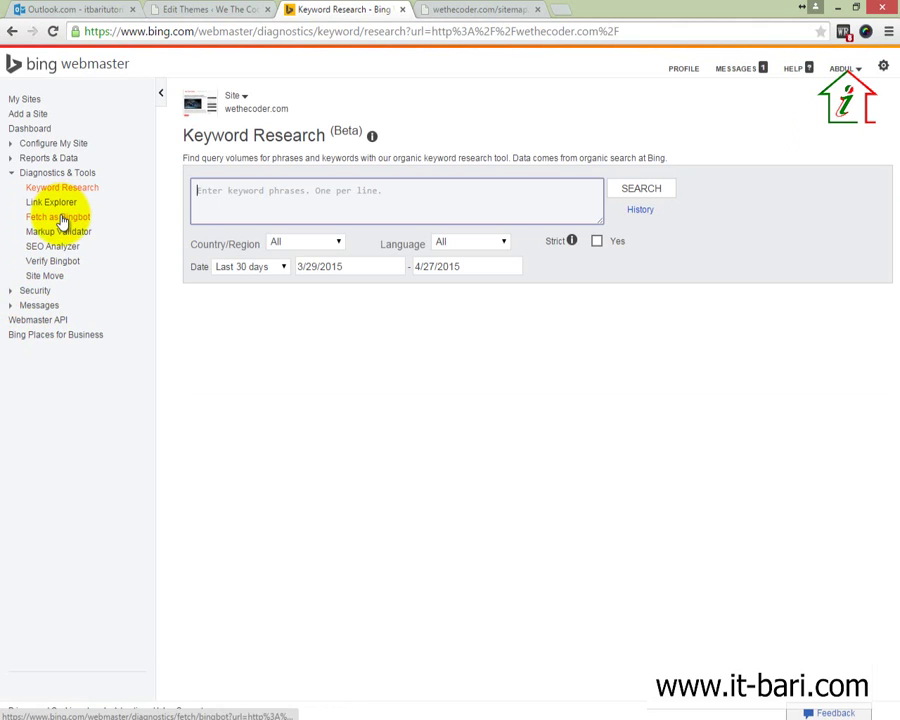
pyautogui.click(28, 116)
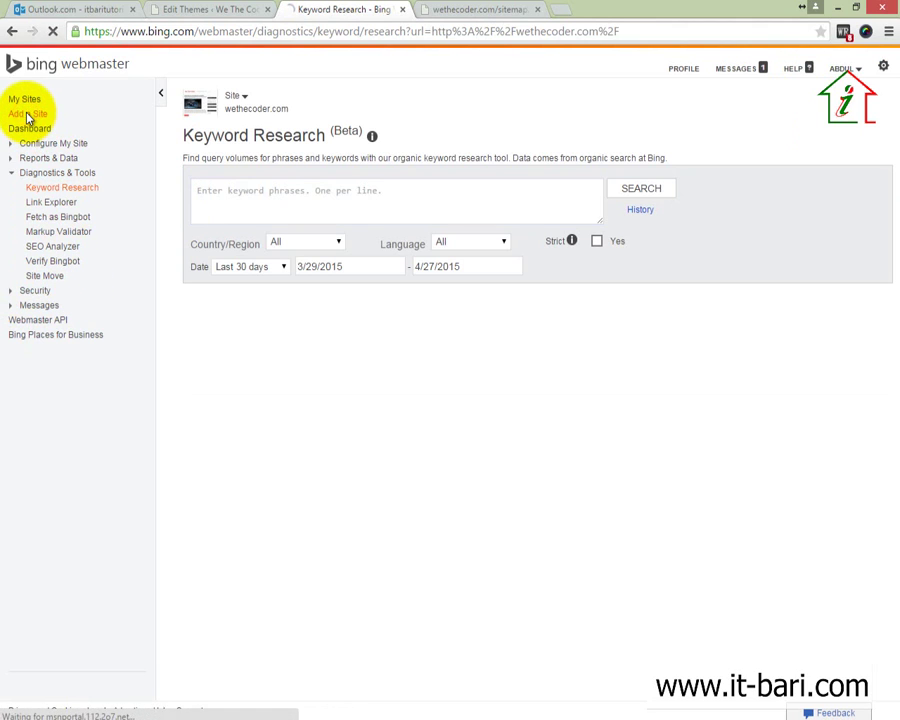
pyautogui.click(11, 33)
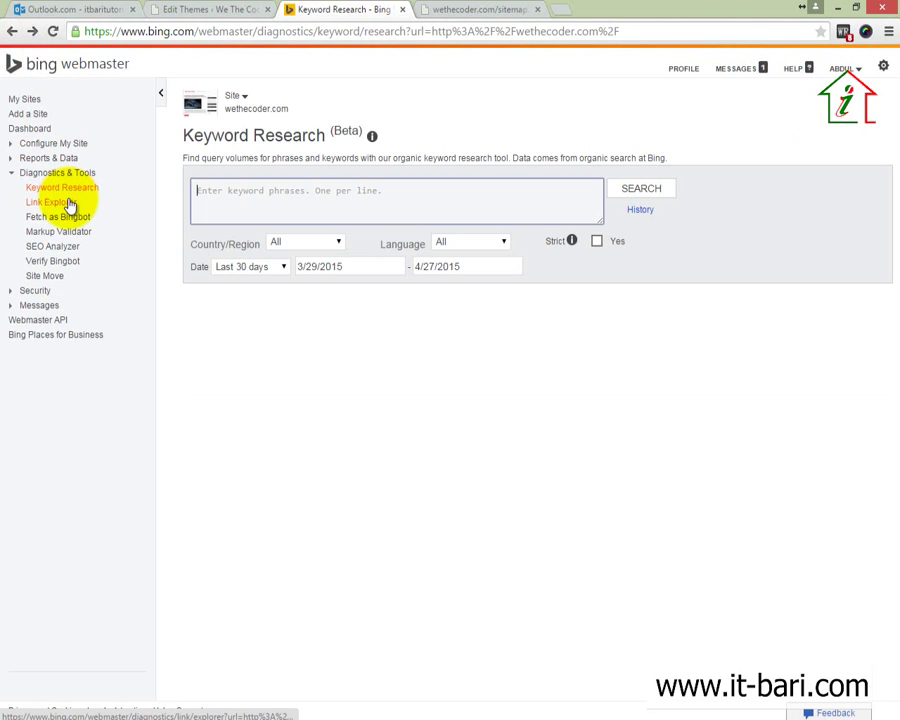
pyautogui.click(54, 249)
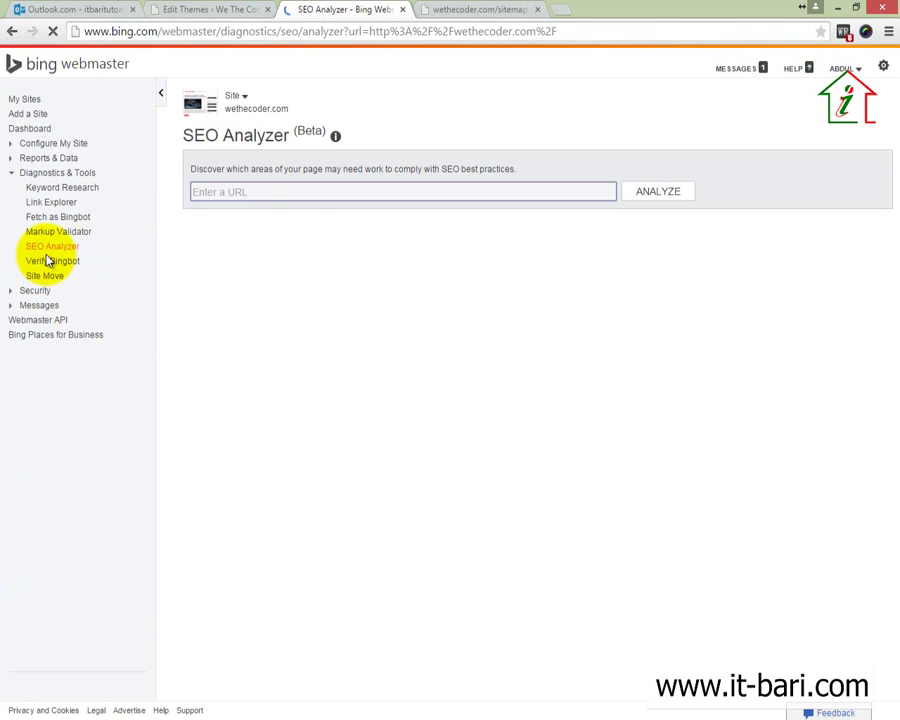
pyautogui.click(275, 192)
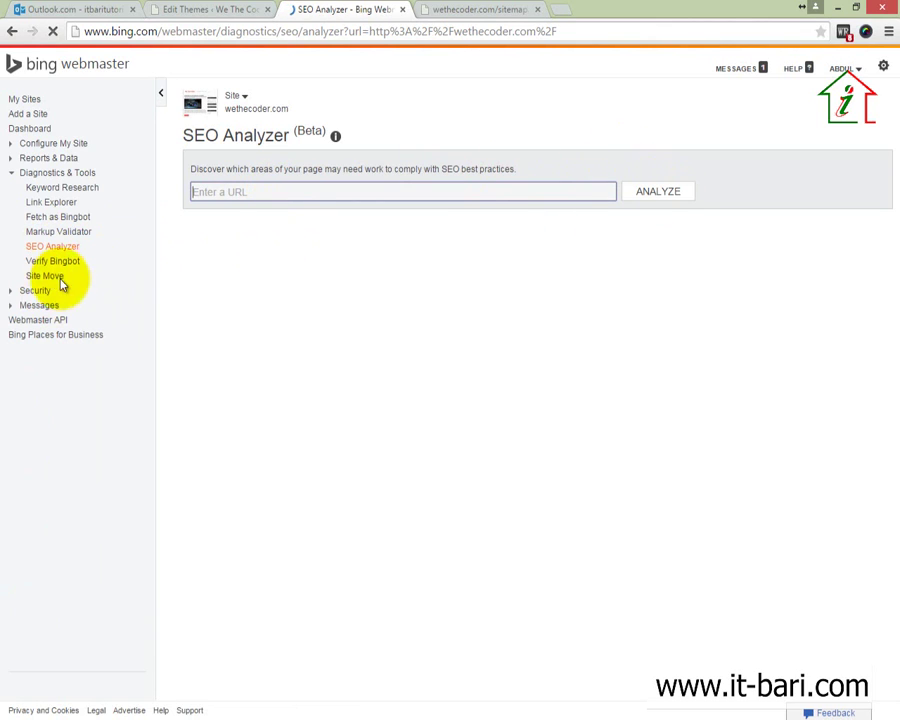